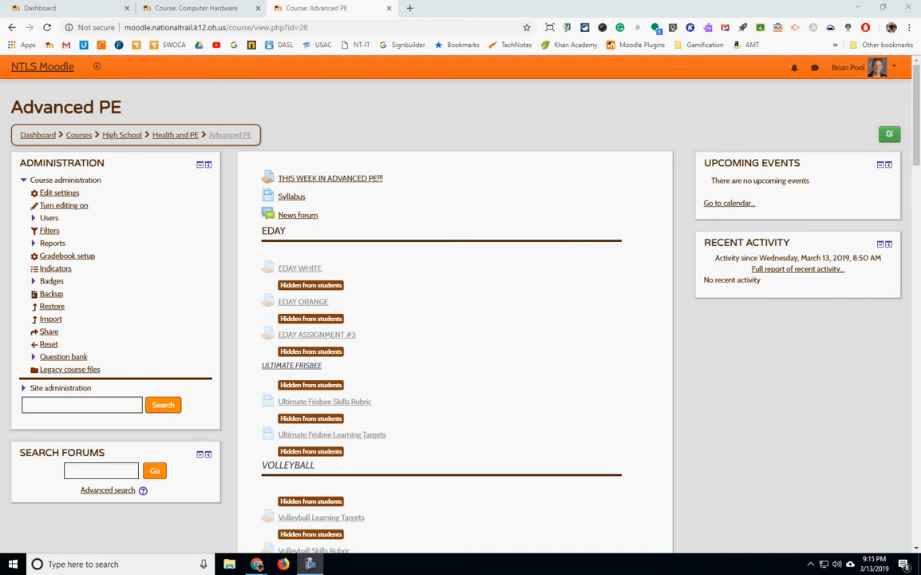
# Turn editing on and add a new Attendance activity to the Advanced PE course.
pyautogui.doubleClick(890, 134)
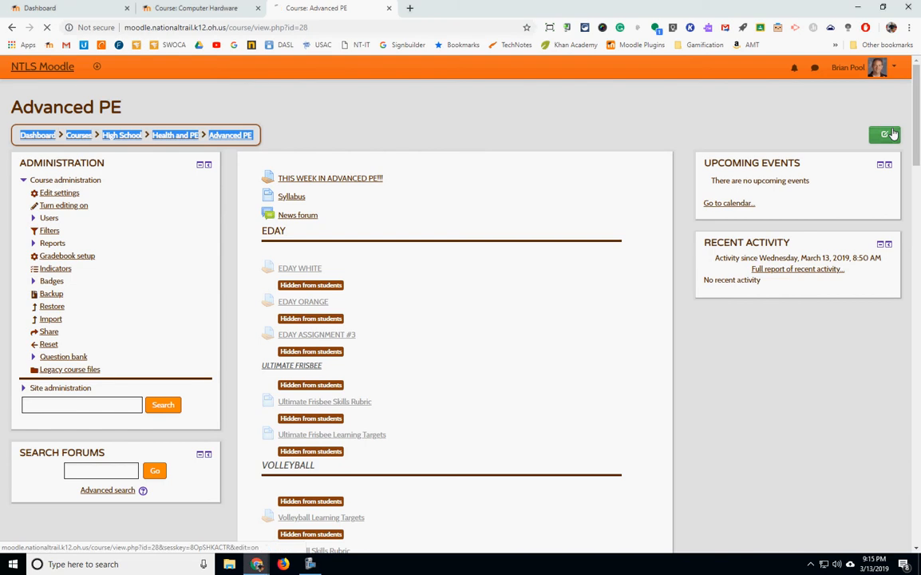
pyautogui.scroll(-7, 630, 359)
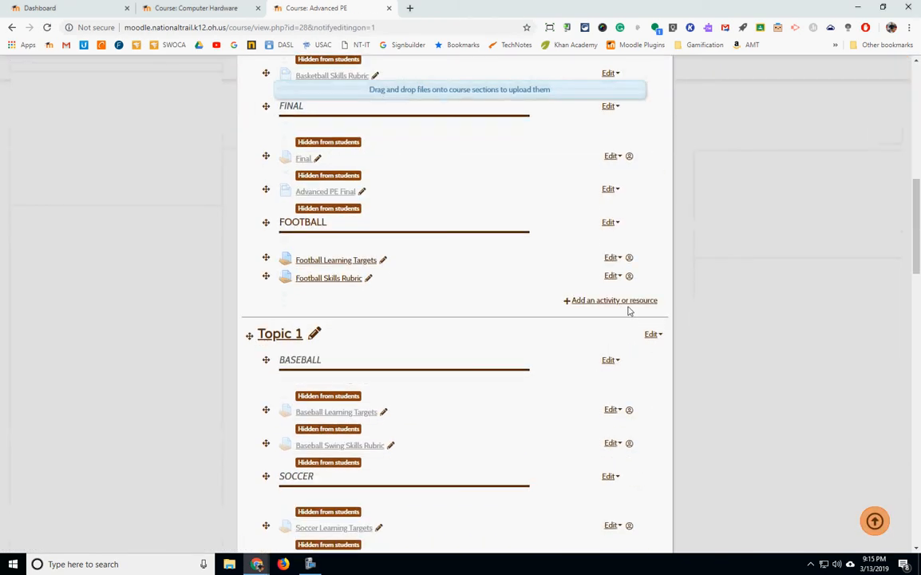
pyautogui.click(627, 303)
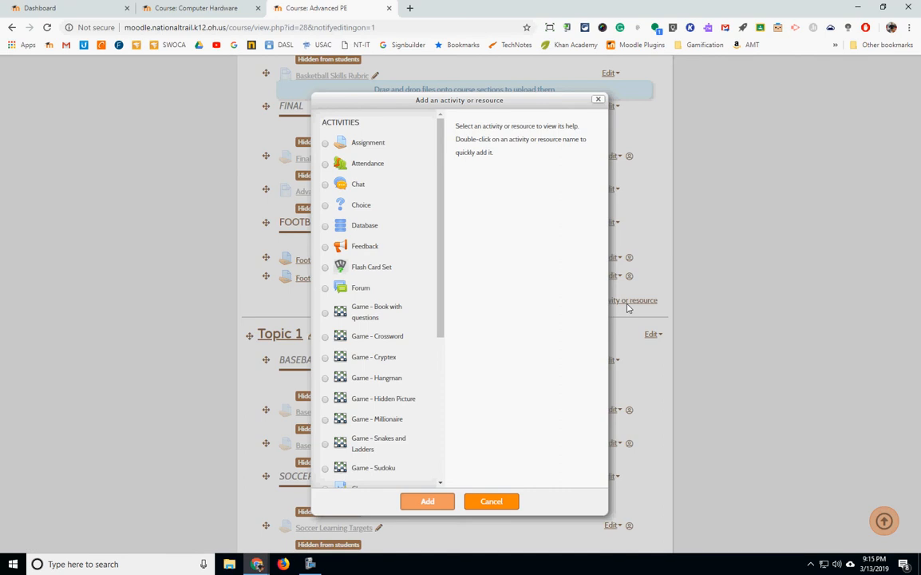
pyautogui.click(326, 167)
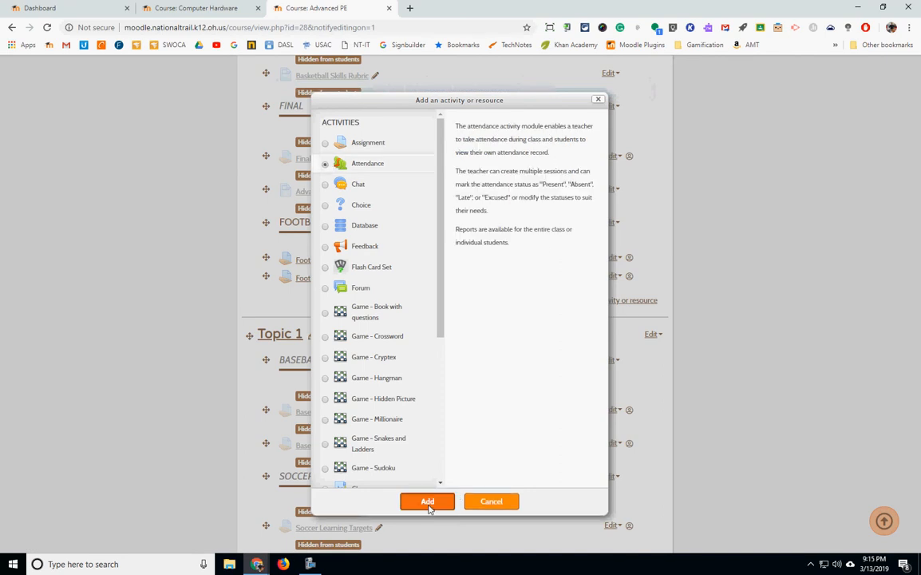
pyautogui.click(429, 502)
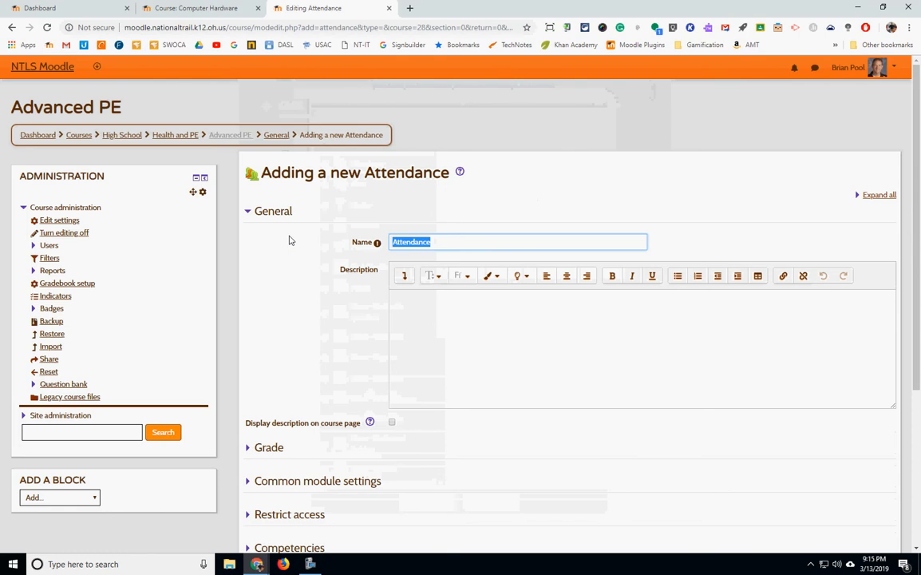
# Name the attendance activity Daily Effort.
pyautogui.write('E')
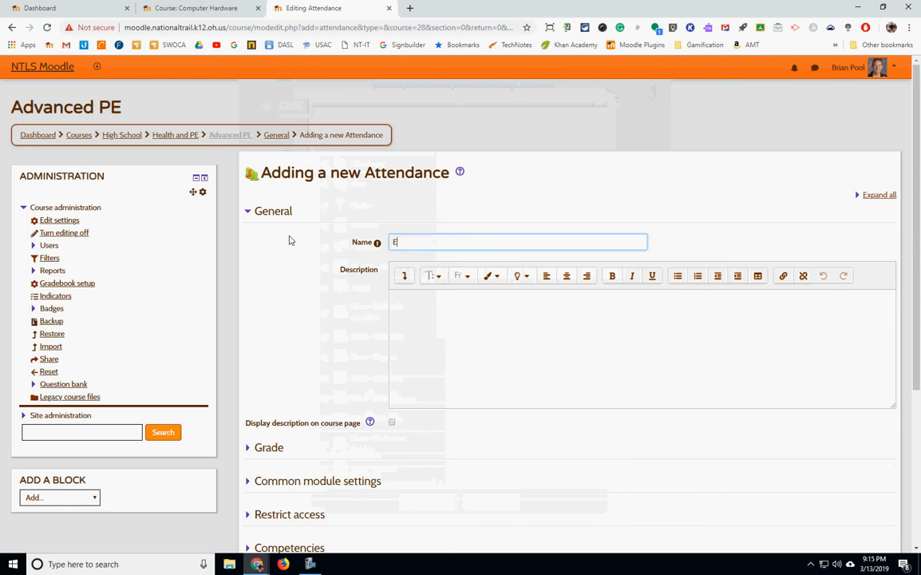
pyautogui.write('ffort Grade')
pyautogui.hotkey('ctrl', 'a')
pyautogui.press('BackSpace')
pyautogui.write('Daily Effors')
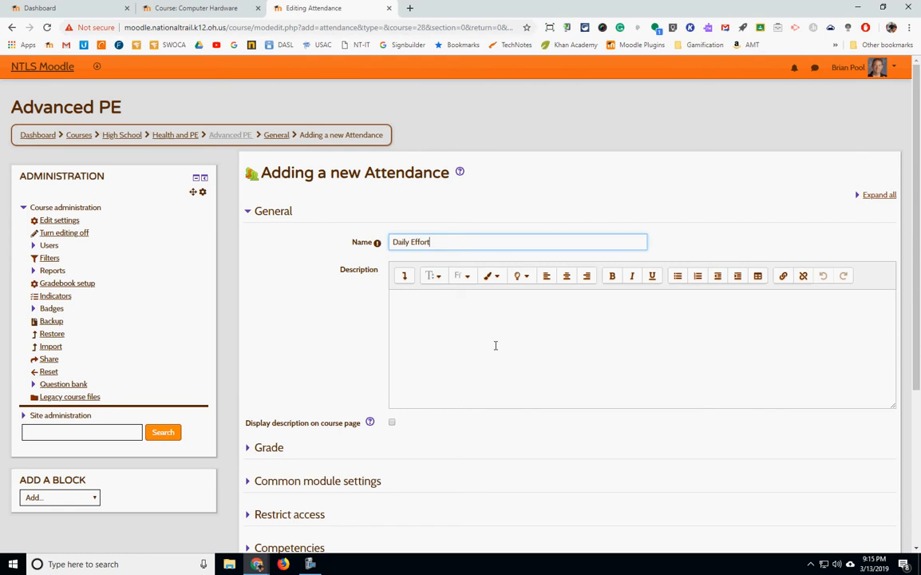
# Expand the Grade section and review the grade type and grade category options.
pyautogui.scroll(-2, 503, 342)
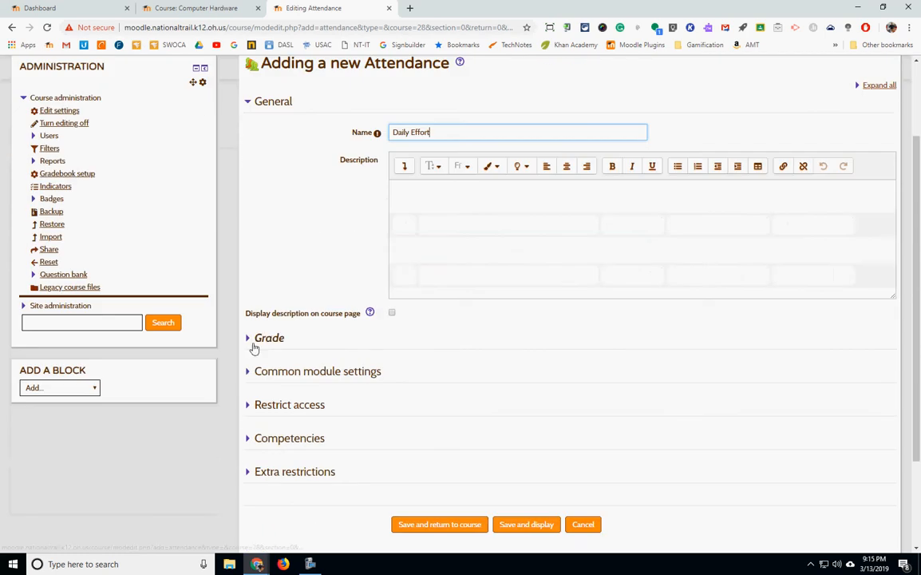
pyautogui.click(272, 337)
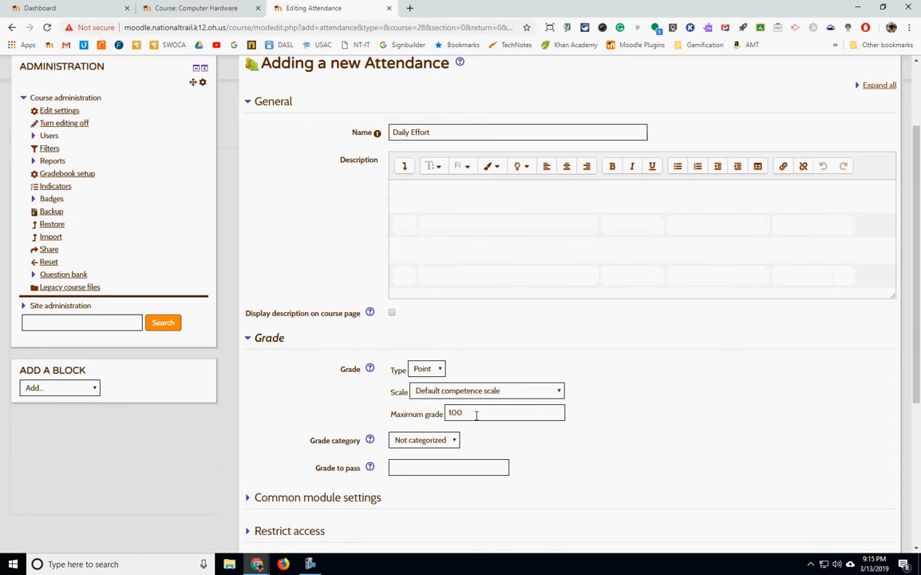
pyautogui.click(427, 369)
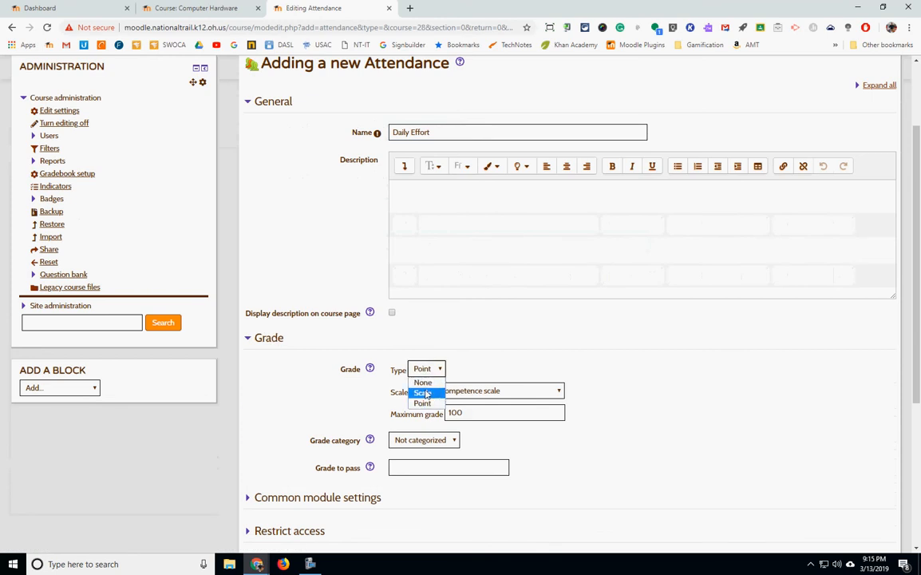
pyautogui.click(655, 409)
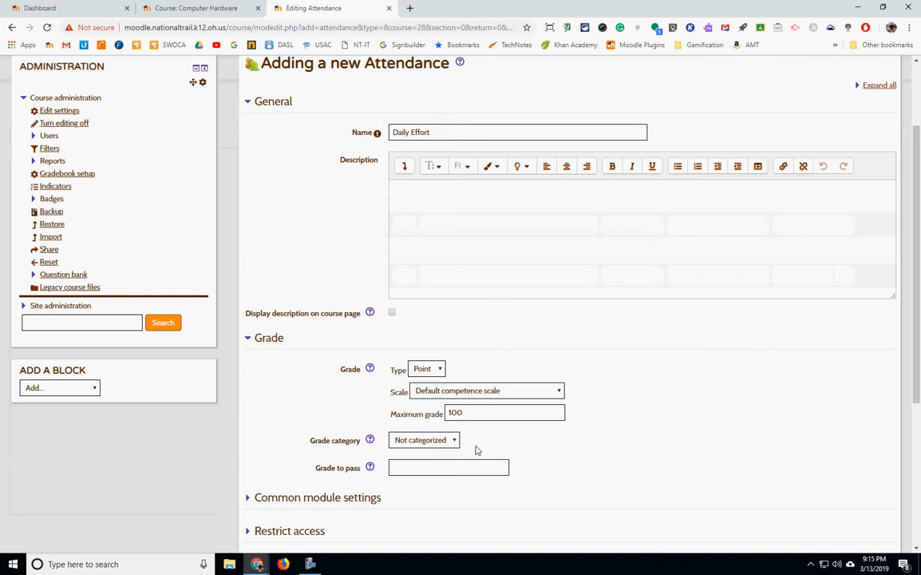
pyautogui.click(404, 443)
pyautogui.click(404, 452)
pyautogui.click(426, 442)
pyautogui.click(692, 428)
# Save the activity and display it.
pyautogui.scroll(-2, 643, 432)
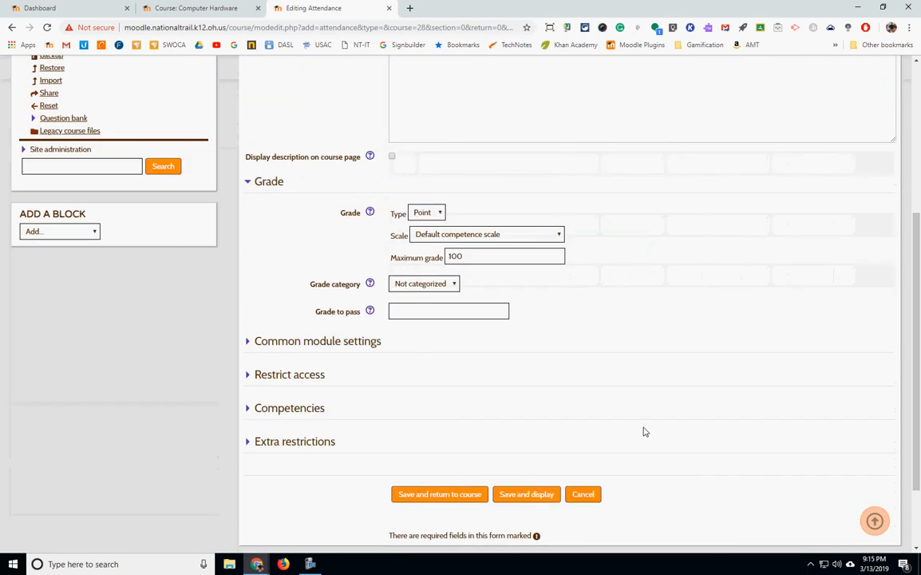
pyautogui.scroll(4, 443, 391)
pyautogui.scroll(-4, 632, 366)
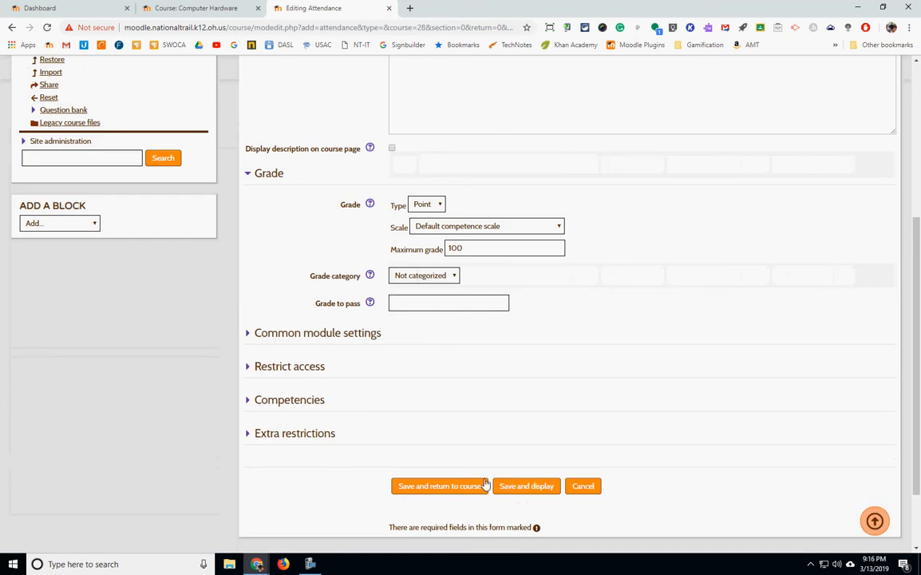
pyautogui.click(529, 488)
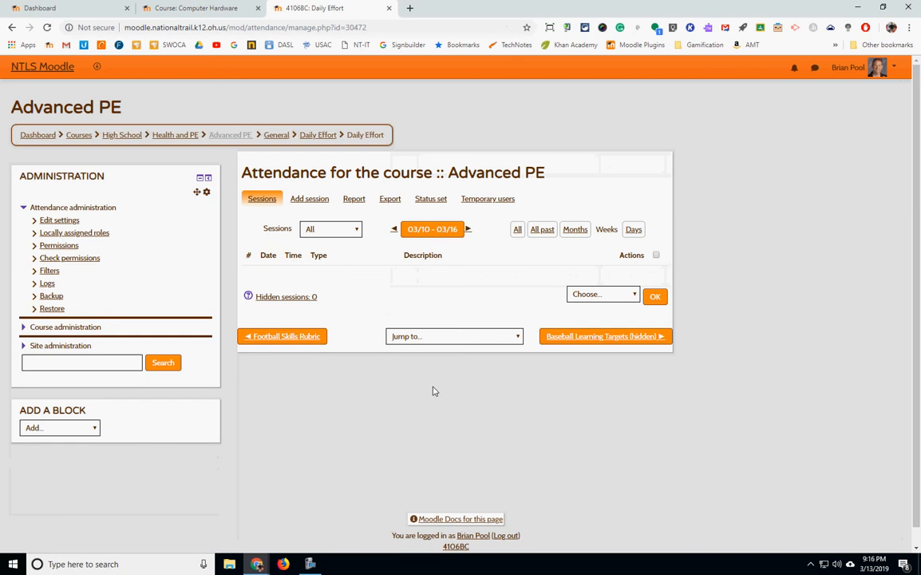
# Open the Add session form and try the Group of students type with group nt-20 before reverting to All students.
pyautogui.click(320, 206)
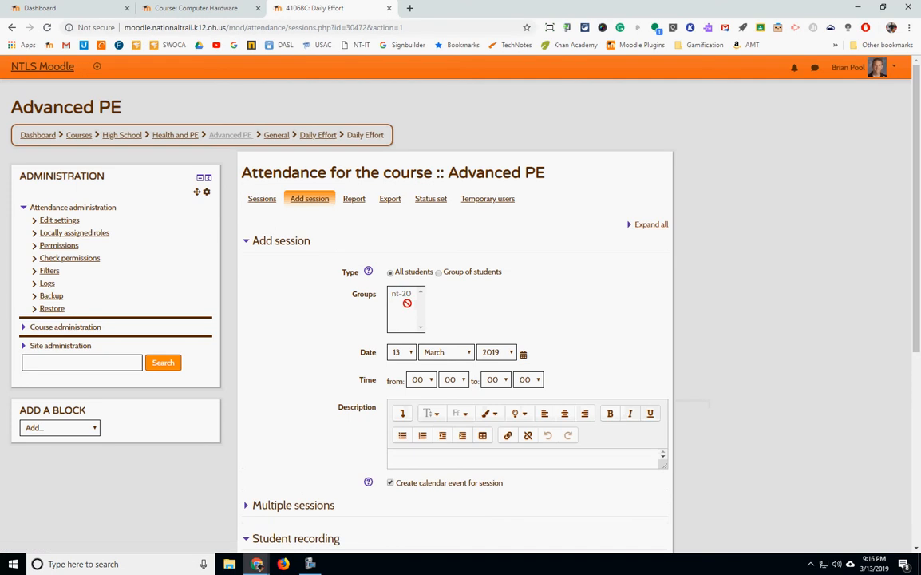
pyautogui.click(444, 273)
pyautogui.click(399, 295)
pyautogui.click(391, 273)
pyautogui.click(438, 273)
pyautogui.click(402, 296)
pyautogui.scroll(-2, 473, 304)
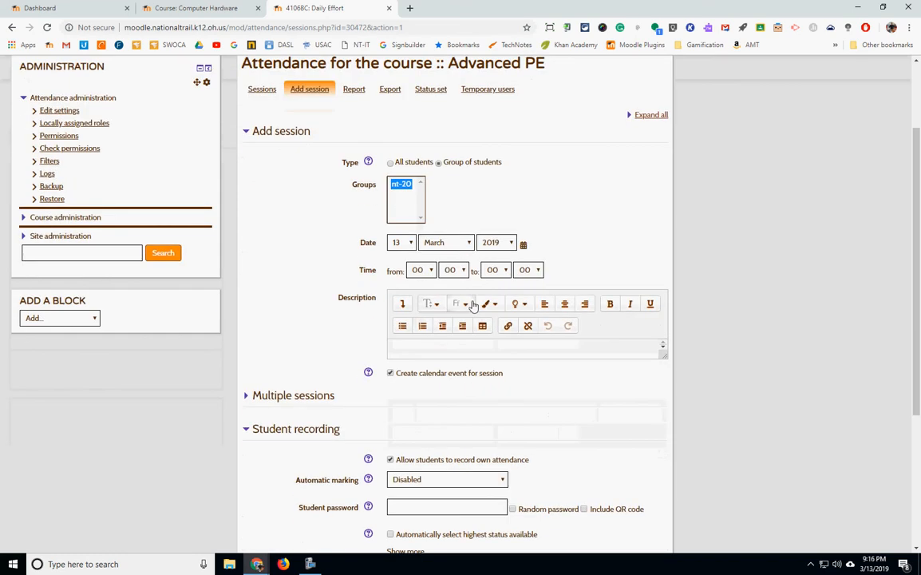
pyautogui.click(390, 163)
# Expand Multiple sessions and enable repeating the session.
pyautogui.scroll(-3, 551, 293)
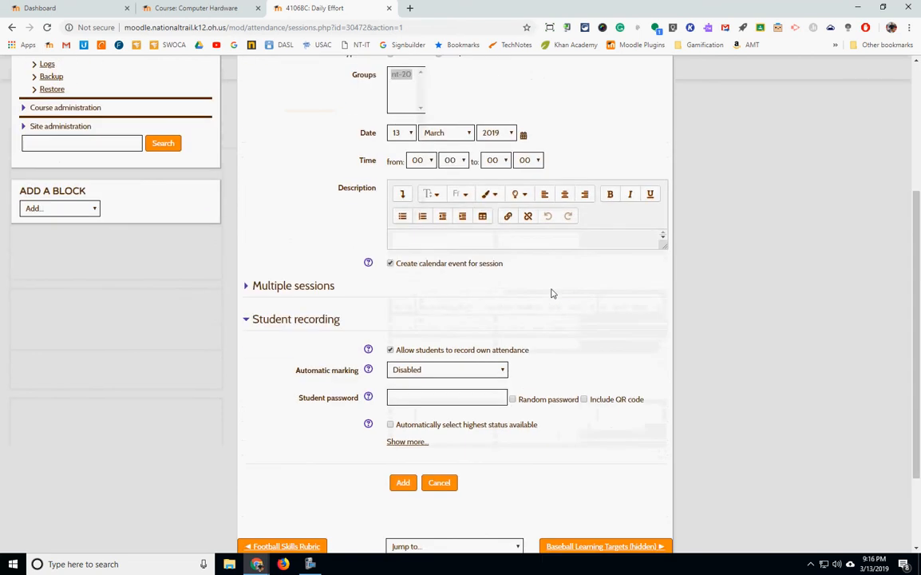
pyautogui.scroll(3, 552, 294)
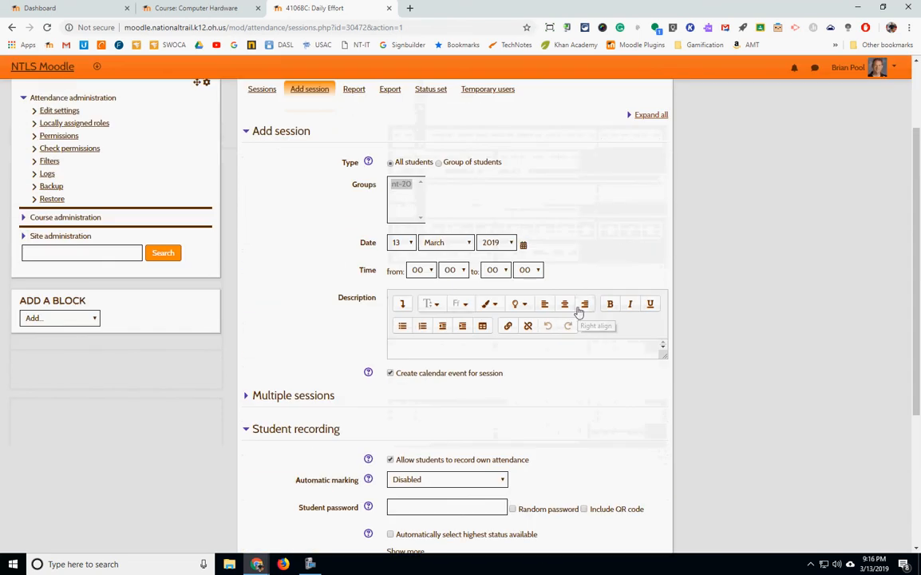
pyautogui.scroll(-4, 579, 312)
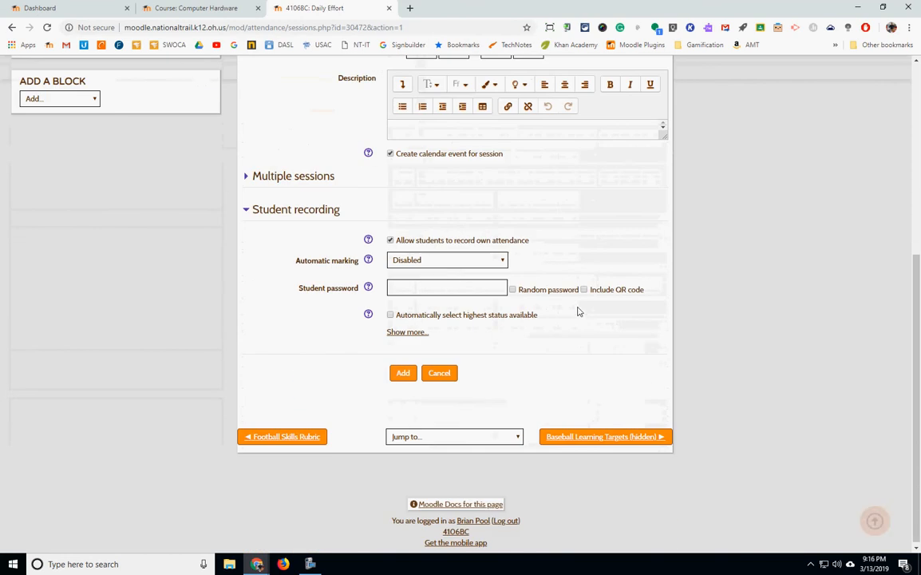
pyautogui.click(261, 177)
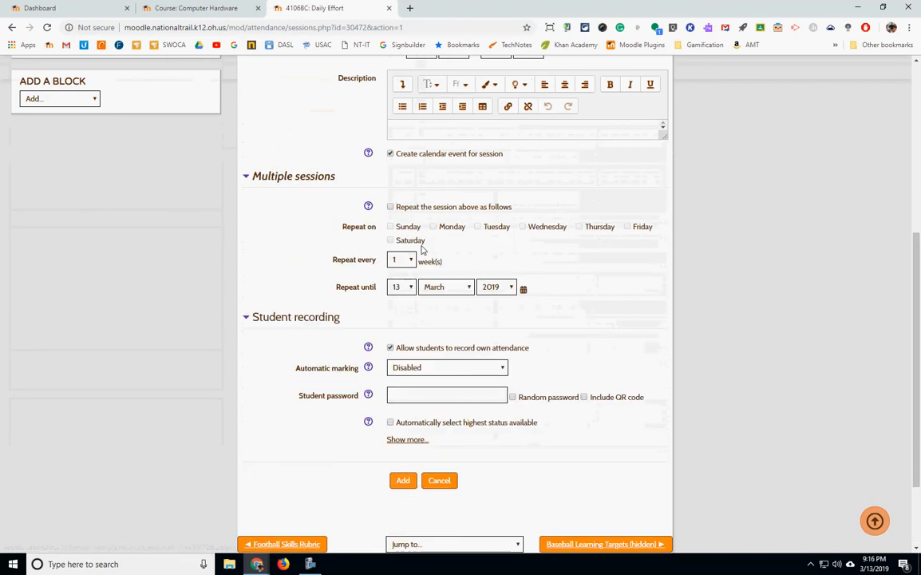
pyautogui.click(391, 208)
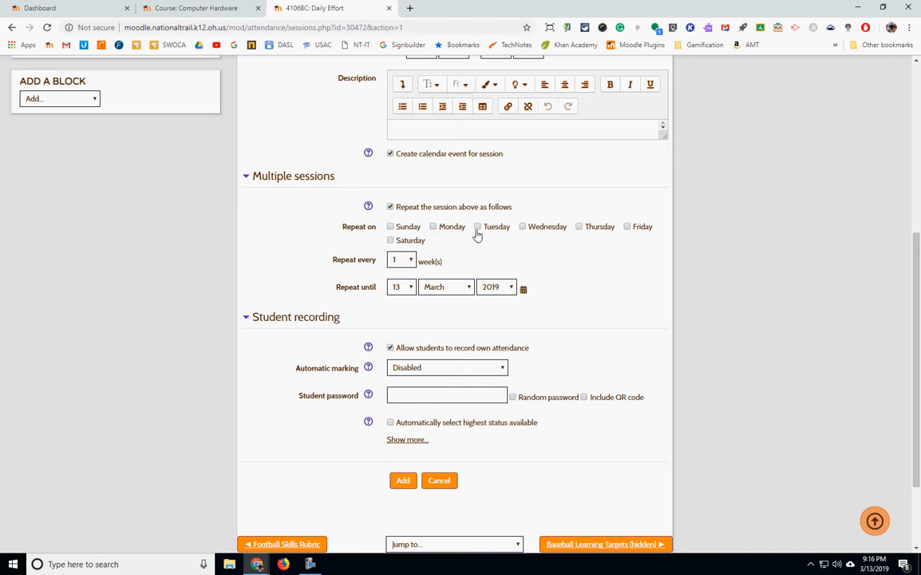
# Set the session to repeat on Monday, Wednesday and Friday.
pyautogui.click(433, 227)
pyautogui.click(479, 228)
pyautogui.click(524, 228)
pyautogui.click(580, 228)
pyautogui.click(579, 228)
# Set the repeat-until date to 24 May 2019 using the calendar picker.
pyautogui.click(523, 289)
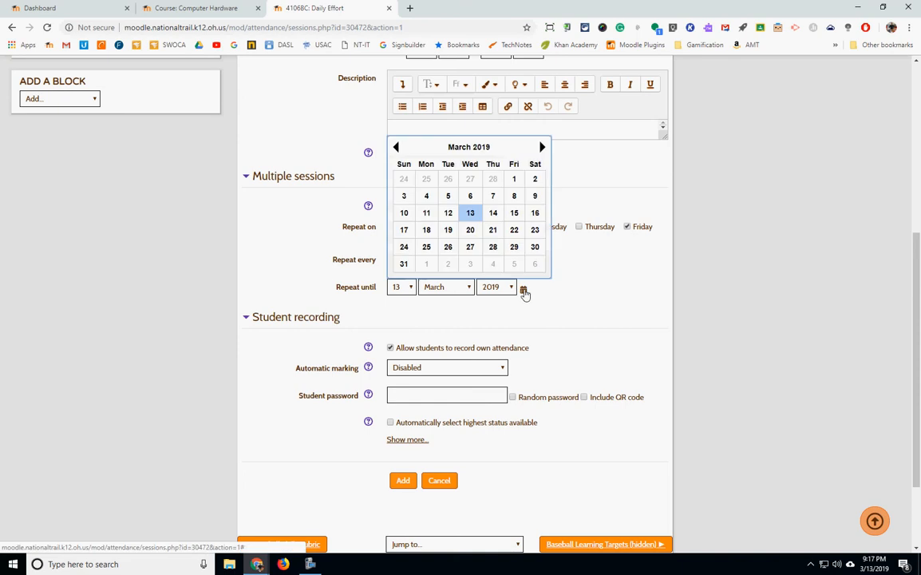
pyautogui.click(541, 148)
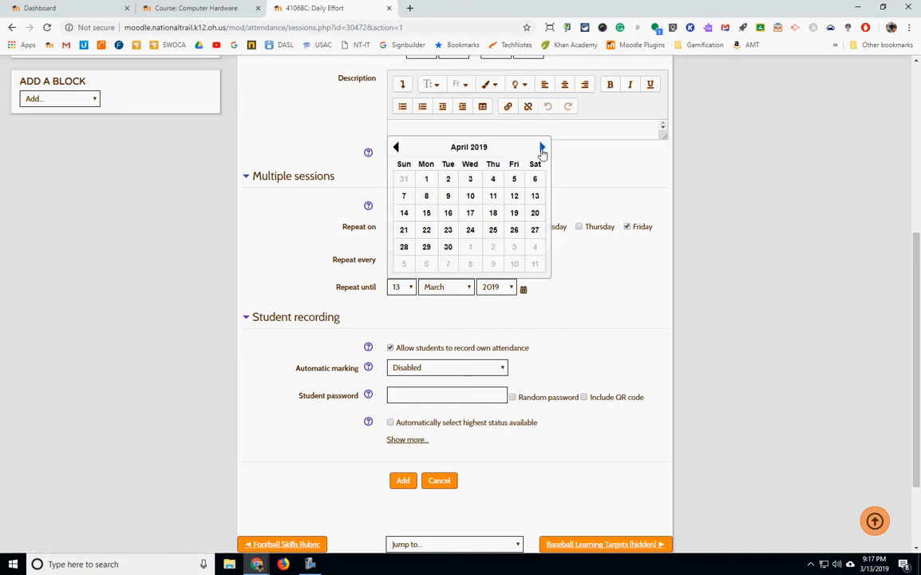
pyautogui.click(541, 149)
pyautogui.click(514, 230)
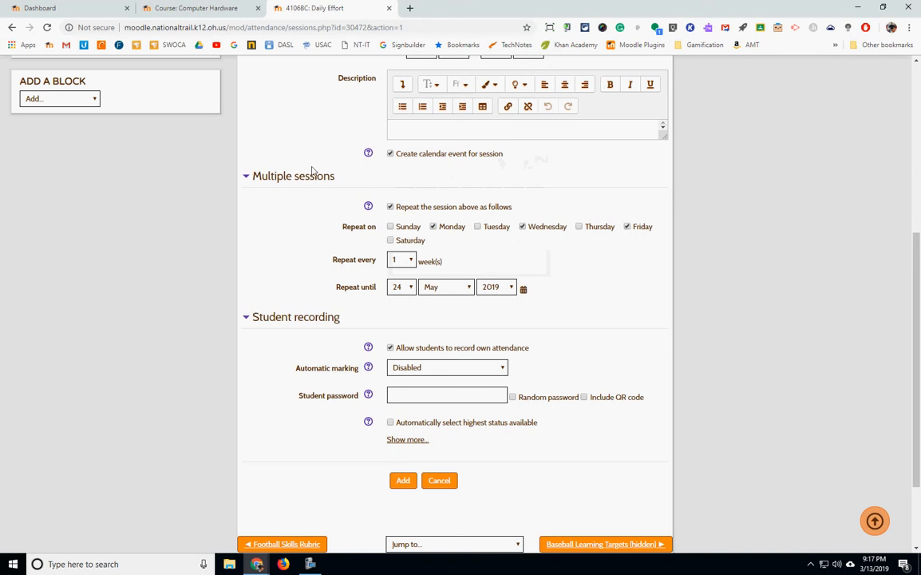
# Disable students recording their own attendance and add the repeating sessions.
pyautogui.scroll(-2, 614, 268)
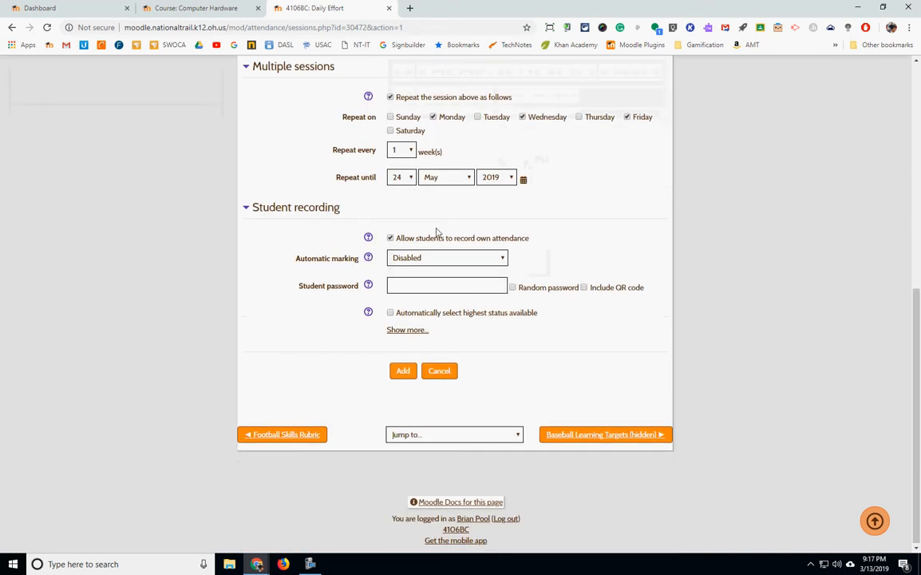
pyautogui.click(390, 238)
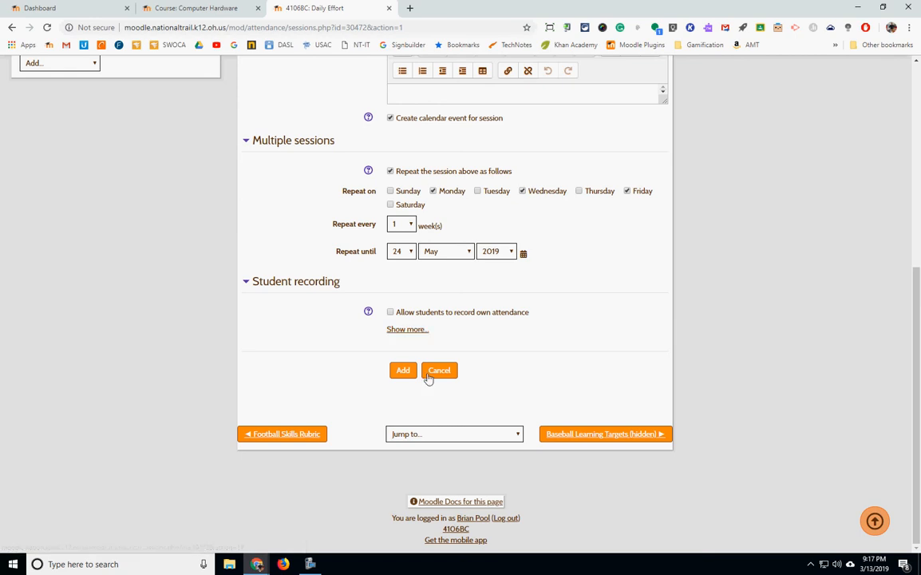
pyautogui.scroll(3, 434, 383)
pyautogui.scroll(-3, 467, 353)
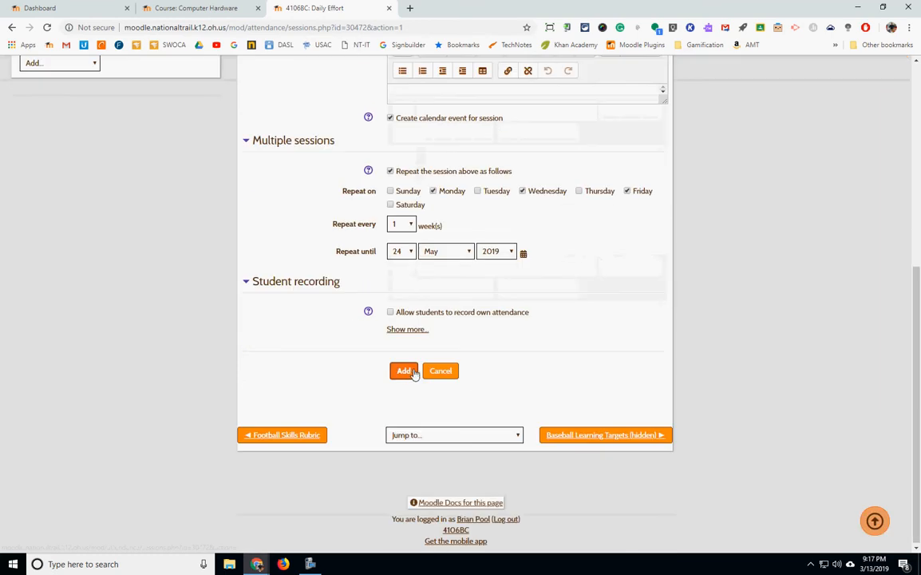
pyautogui.click(408, 372)
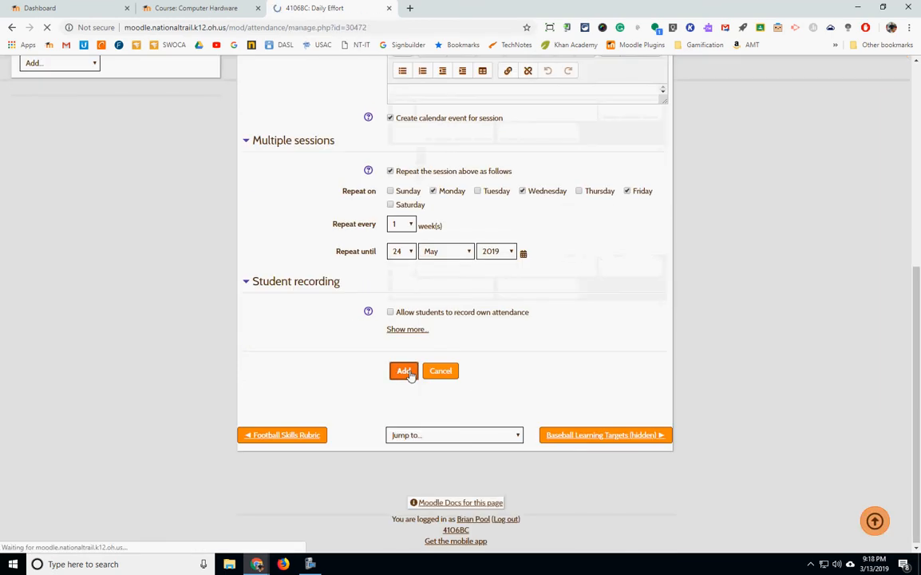
# Review the generated sessions list in the weeks, months and all-past views.
pyautogui.scroll(-7, 469, 326)
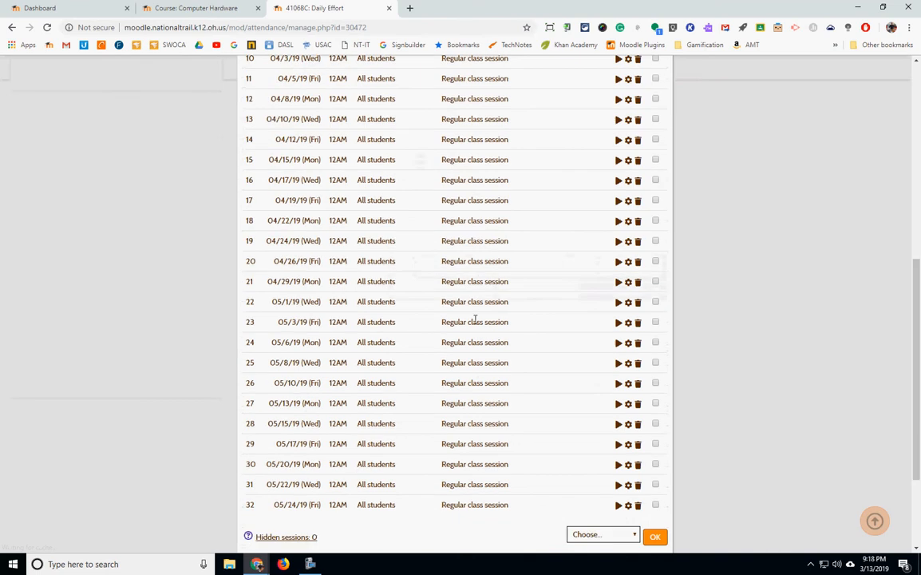
pyautogui.scroll(7, 325, 374)
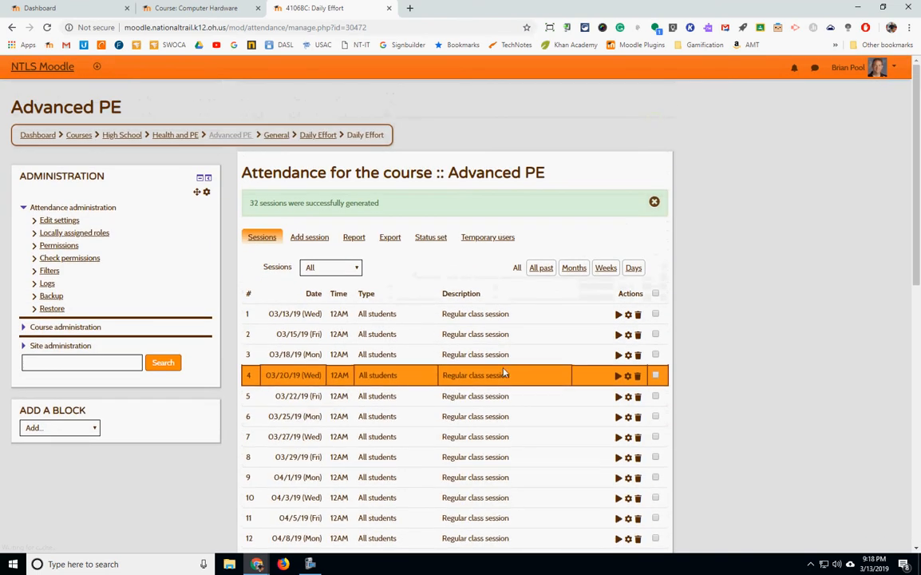
pyautogui.click(606, 268)
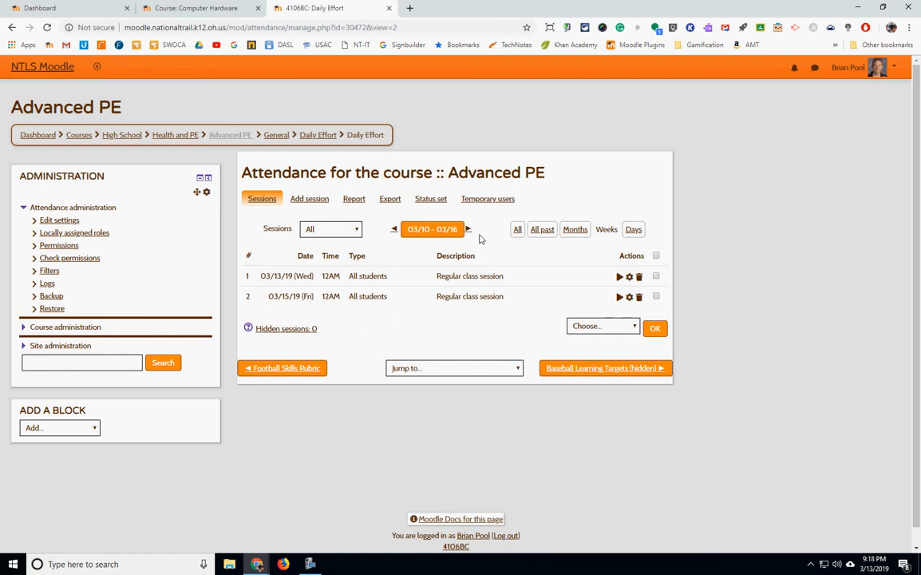
pyautogui.click(575, 229)
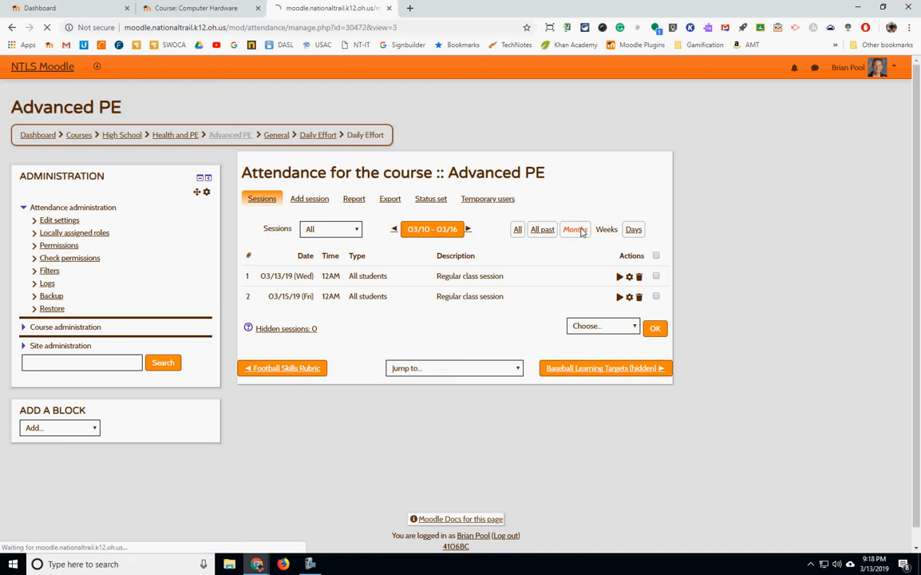
pyautogui.click(536, 230)
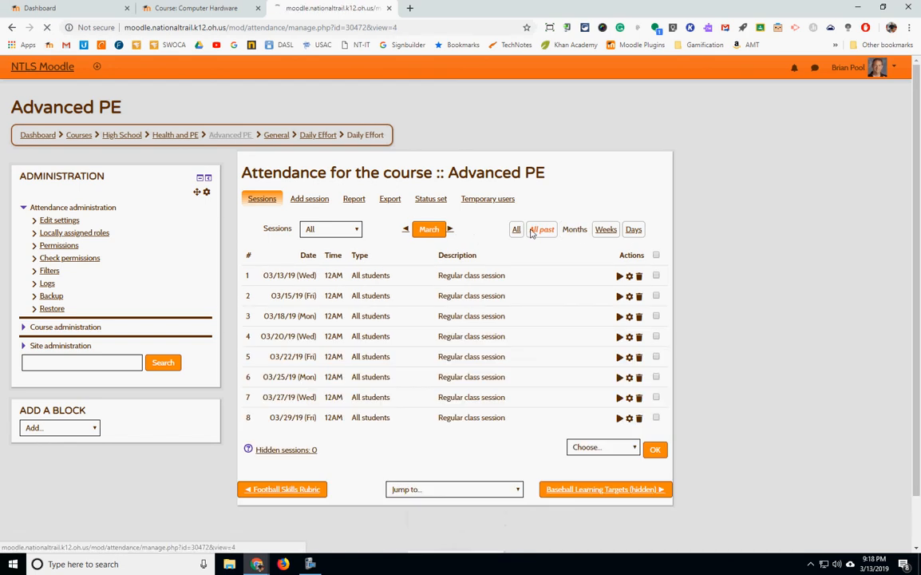
pyautogui.click(606, 230)
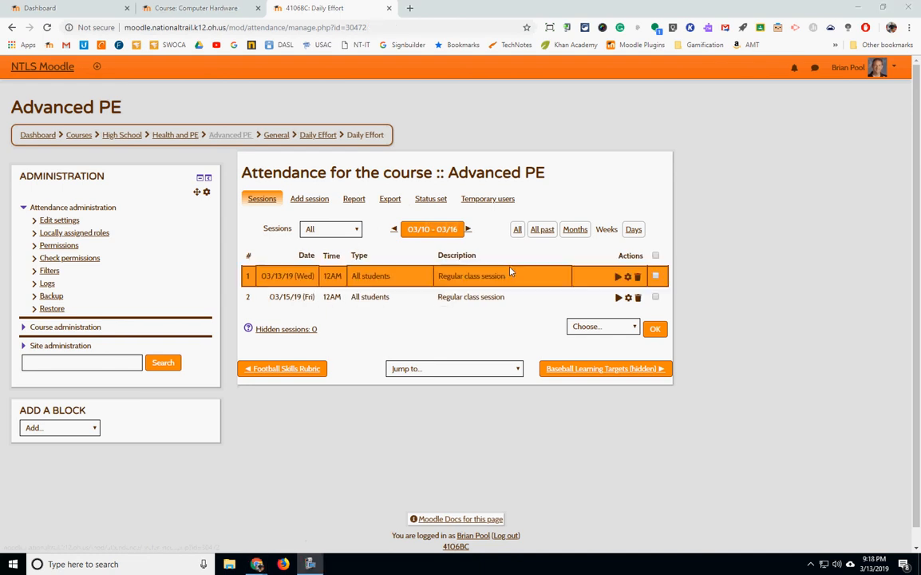
# Open the status set and change the first status to acronym X with the description Extra Effot.
pyautogui.click(427, 204)
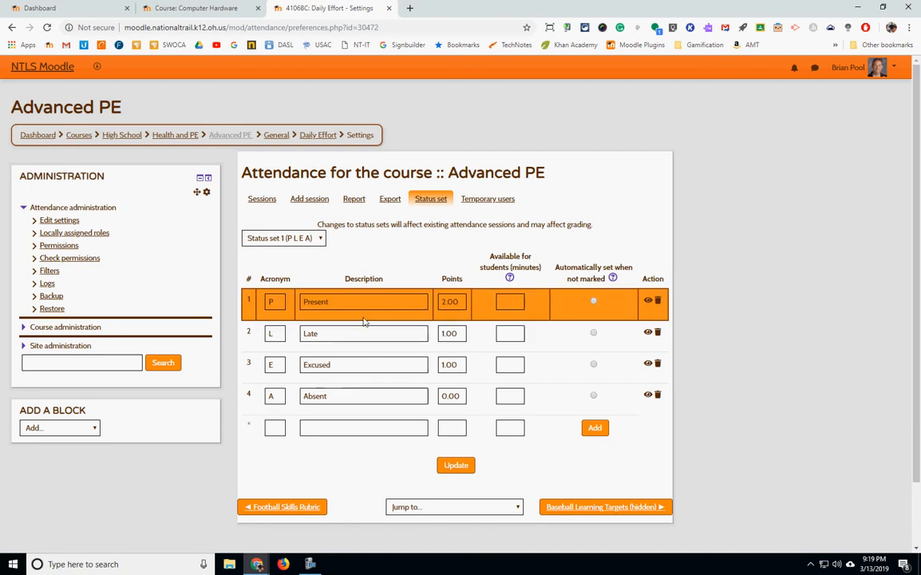
pyautogui.doubleClick(271, 303)
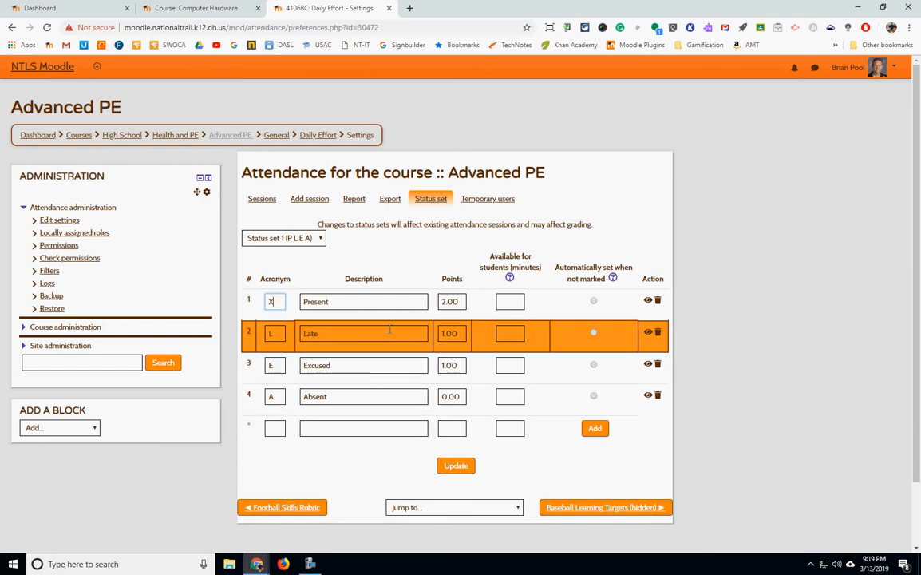
pyautogui.write('X')
pyautogui.press('Tab')
pyautogui.write('E')
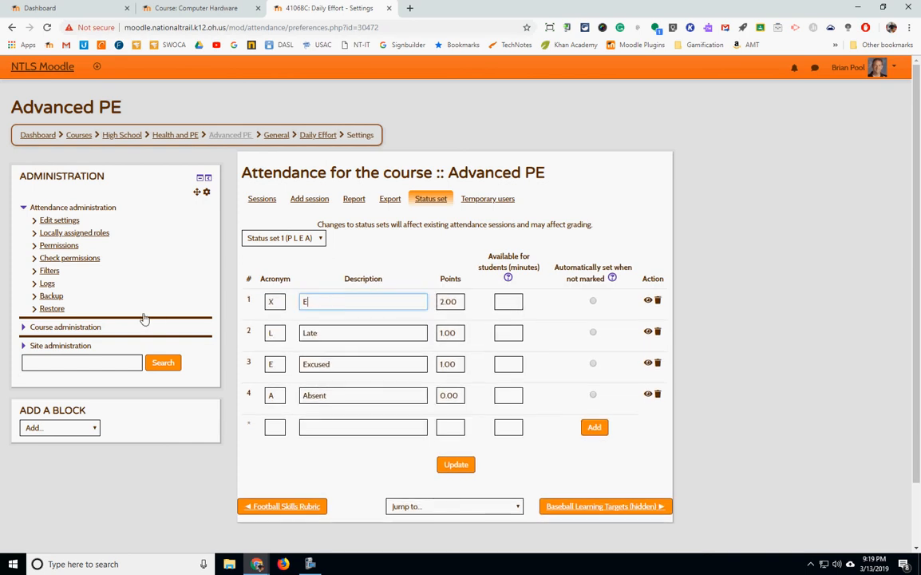
pyautogui.write('xtra Effot')
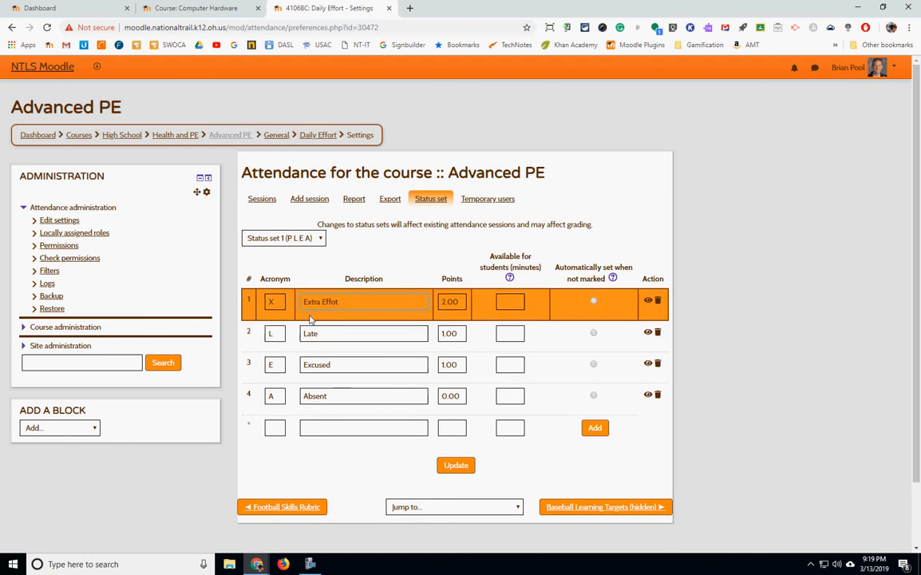
pyautogui.press('Tab')
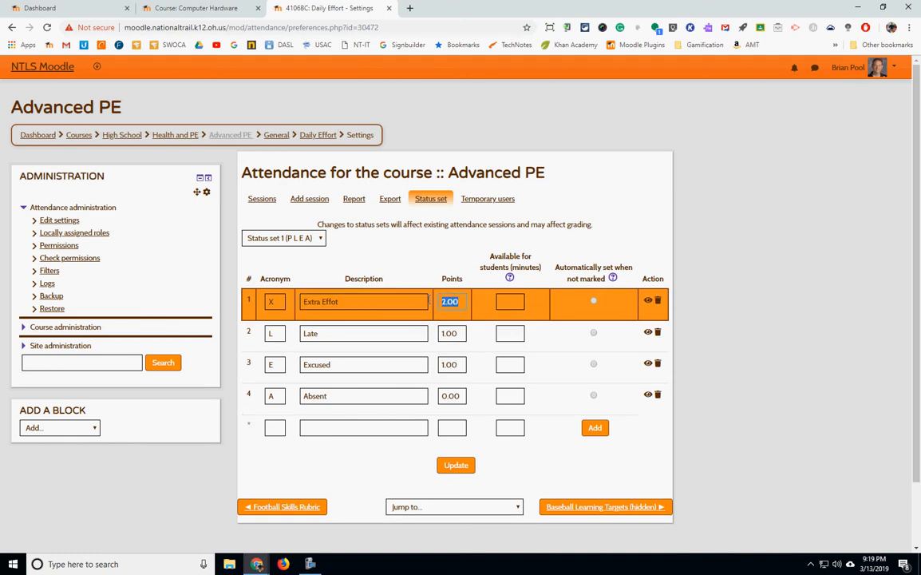
# Set the points of the four statuses to 5, 4, 3 and 2.
pyautogui.write('6')
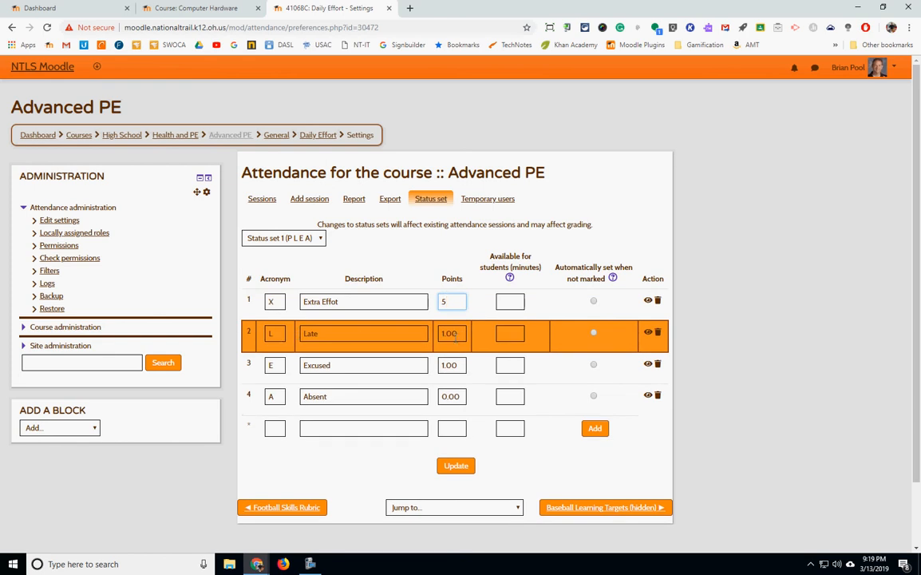
pyautogui.moveTo(466, 336); pyautogui.dragTo(394, 332)
pyautogui.write('4')
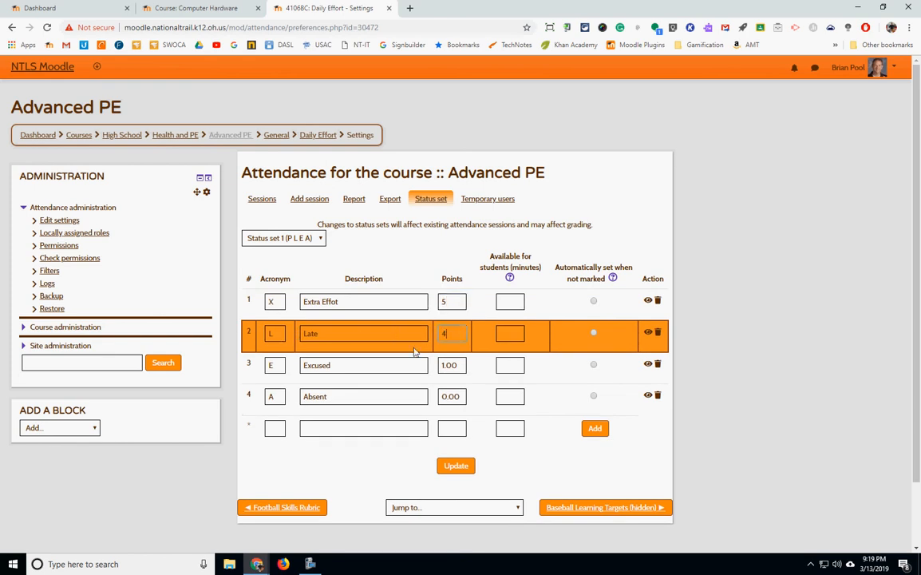
pyautogui.doubleClick(448, 366)
pyautogui.write('3')
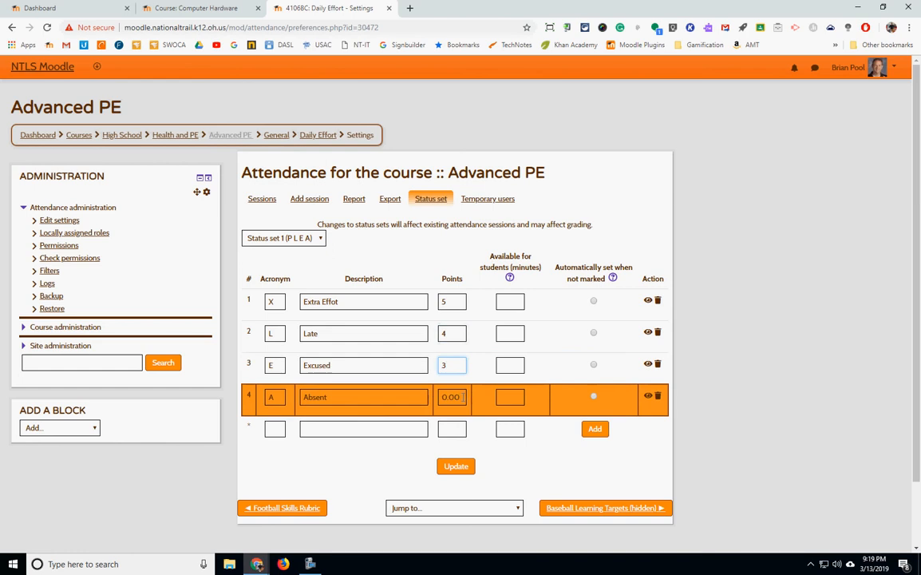
pyautogui.moveTo(466, 397); pyautogui.dragTo(403, 401)
pyautogui.write('2')
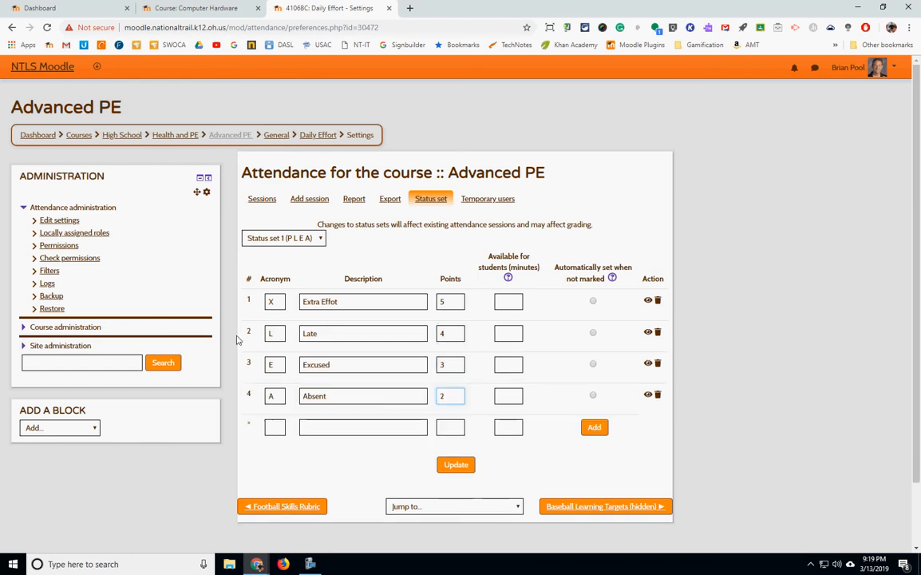
# Change the second status to acronym N with the description Normal Effort.
pyautogui.moveTo(280, 334); pyautogui.dragTo(230, 331)
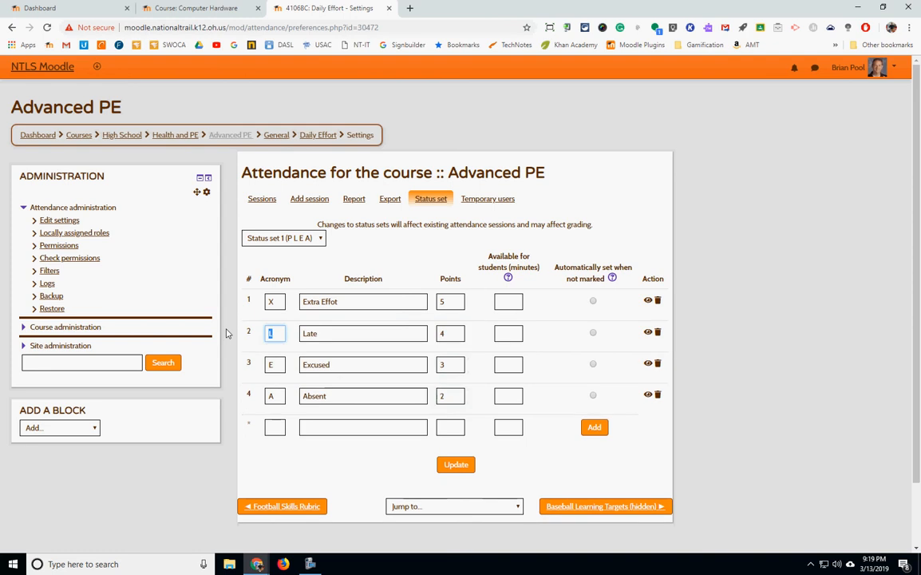
pyautogui.write('N')
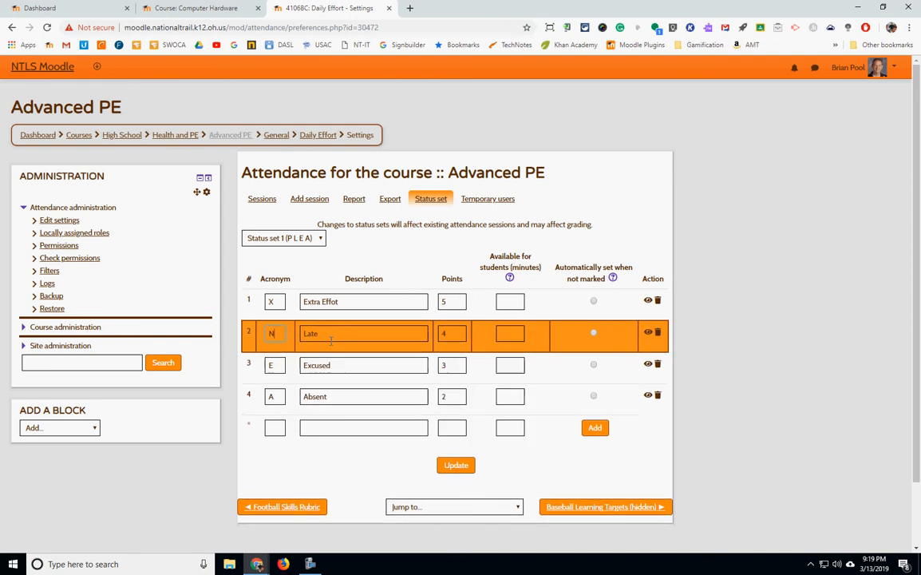
pyautogui.press('Tab')
pyautogui.write('Norm')
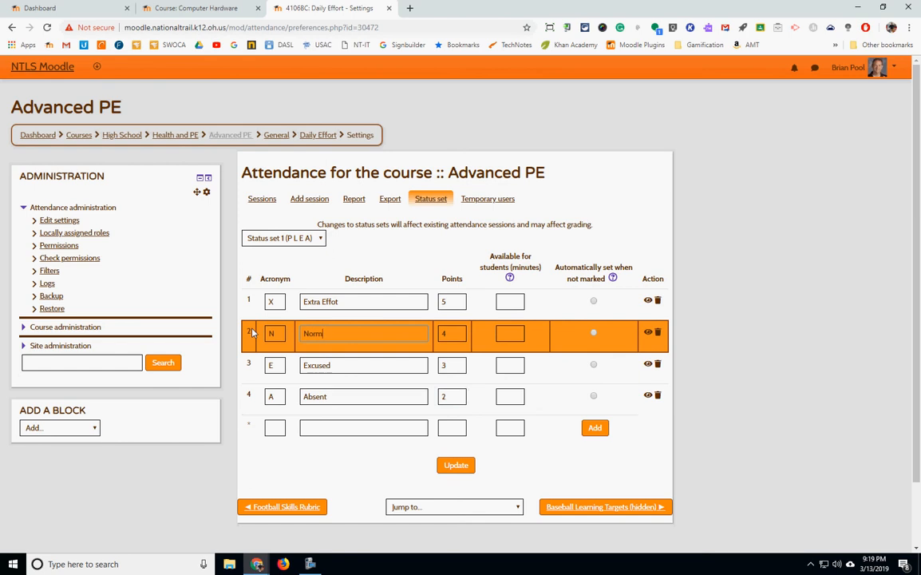
pyautogui.write('al Effort')
# Change the third status to acronym L with the description Little Effort.
pyautogui.moveTo(280, 367); pyautogui.dragTo(244, 364)
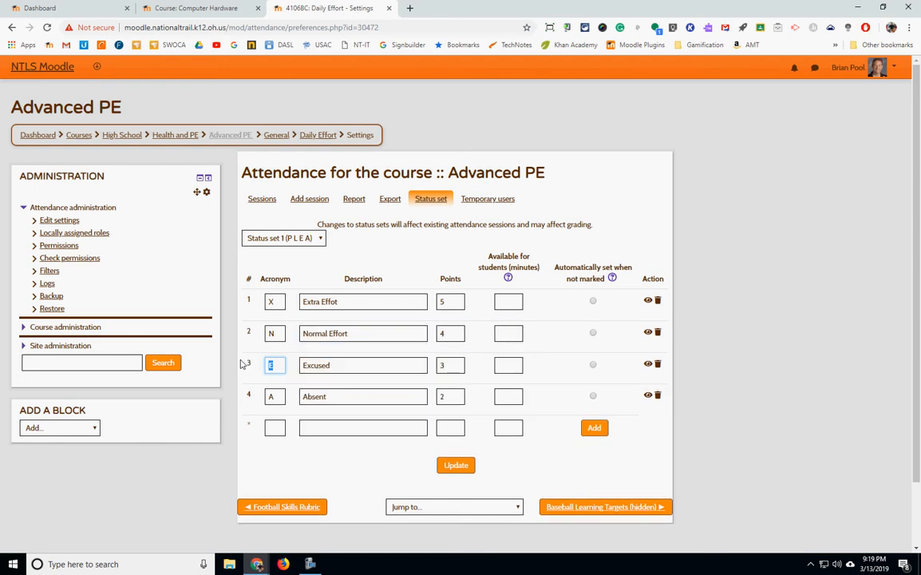
pyautogui.write('L')
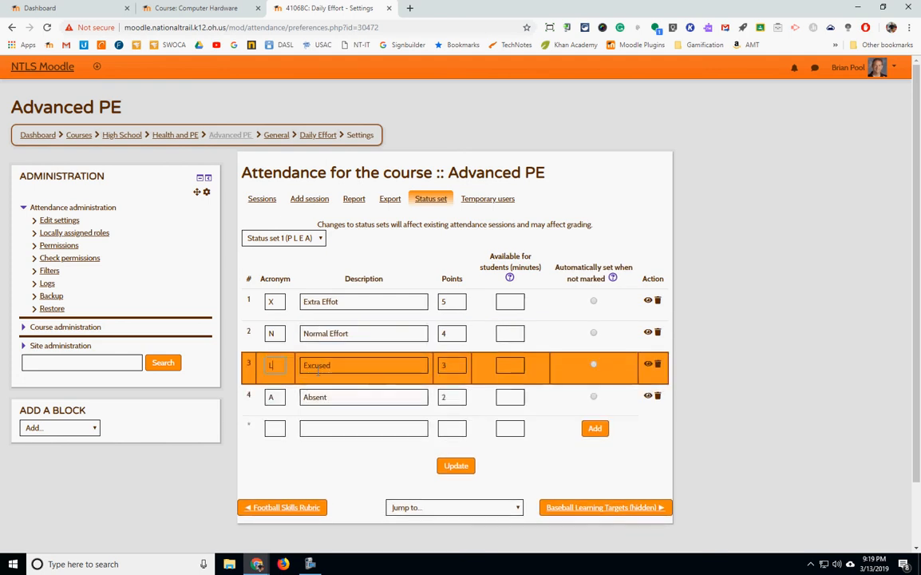
pyautogui.moveTo(350, 367); pyautogui.dragTo(200, 364)
pyautogui.write('Litt')
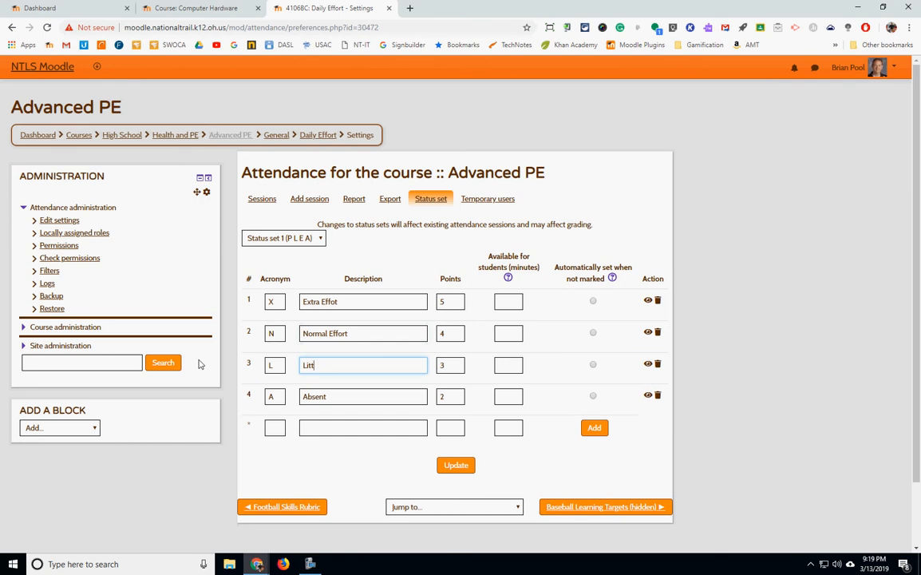
pyautogui.write('le Effort')
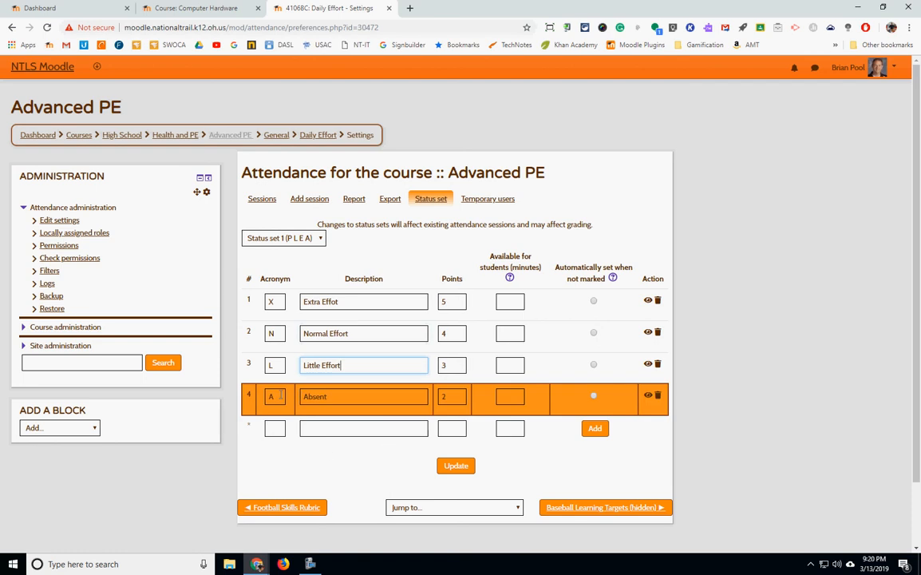
# Change the fourth status to acronym Z with the description Zero Effort.
pyautogui.moveTo(276, 397); pyautogui.dragTo(249, 395)
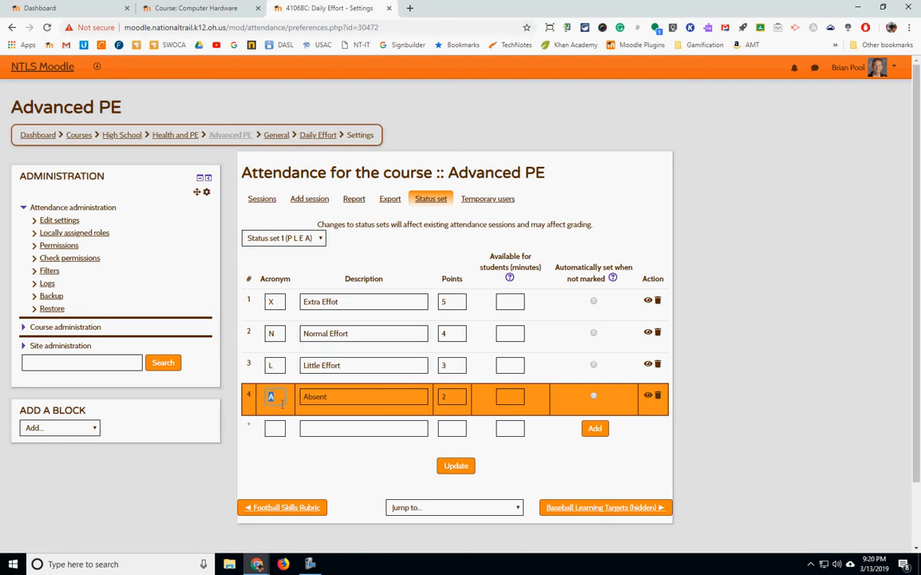
pyautogui.write('Z')
pyautogui.press('Tab')
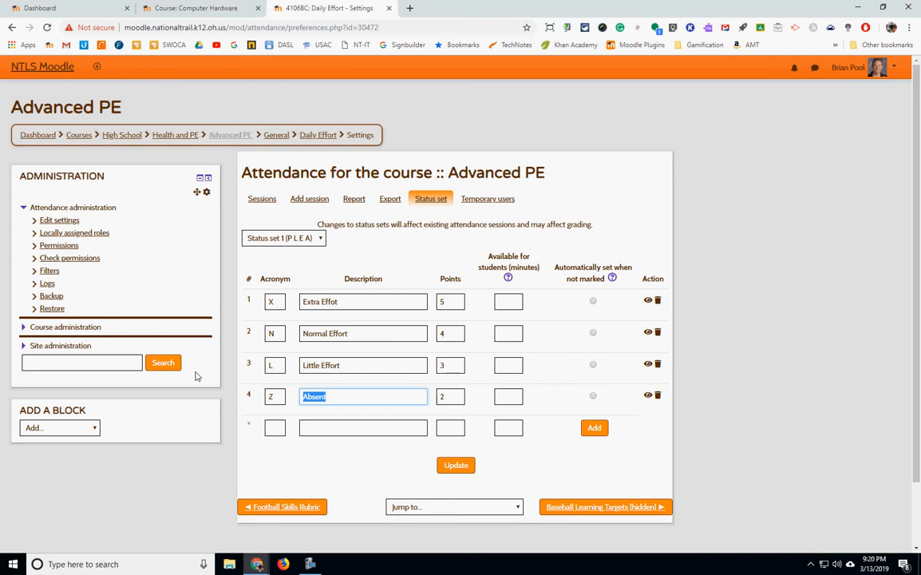
pyautogui.write('ZerotEffort')
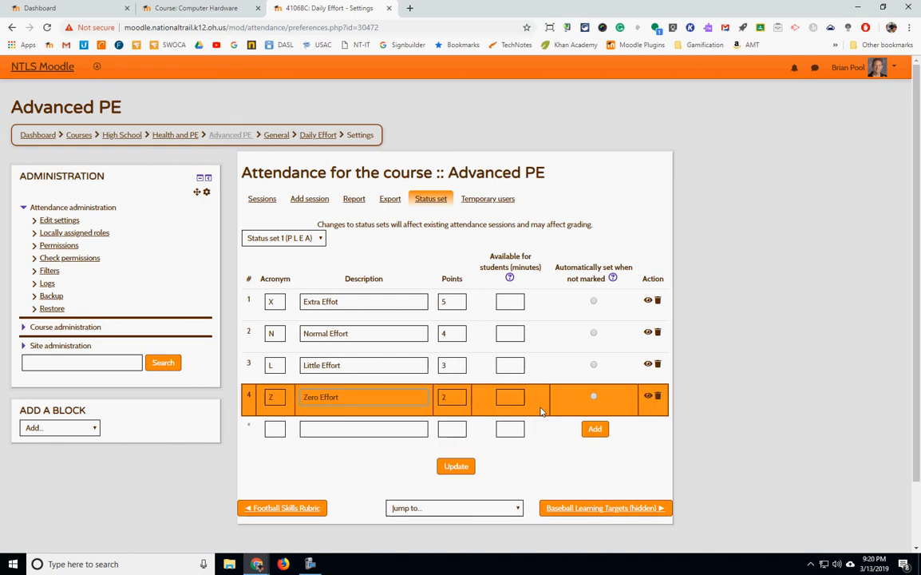
# Make Extra Effot the status automatically set when not marked and save the status set.
pyautogui.click(594, 301)
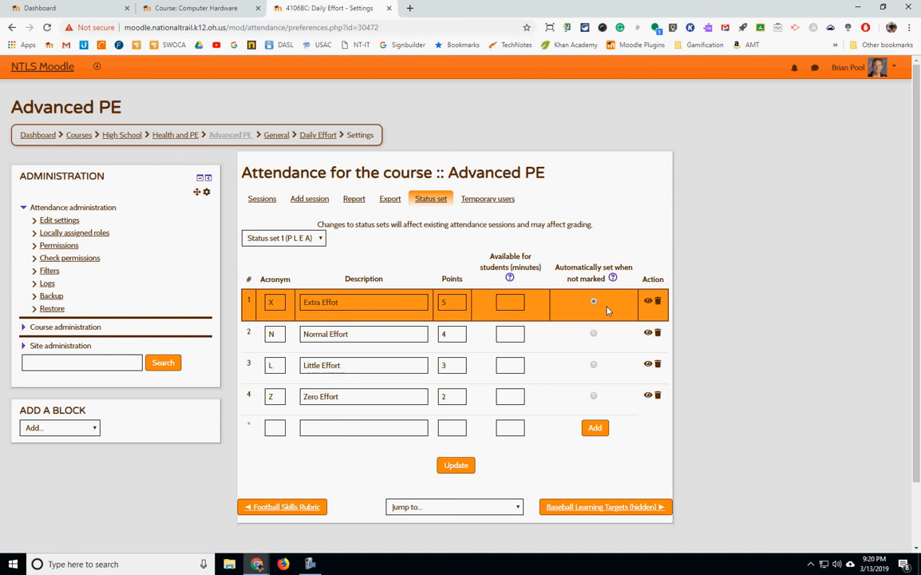
pyautogui.click(460, 470)
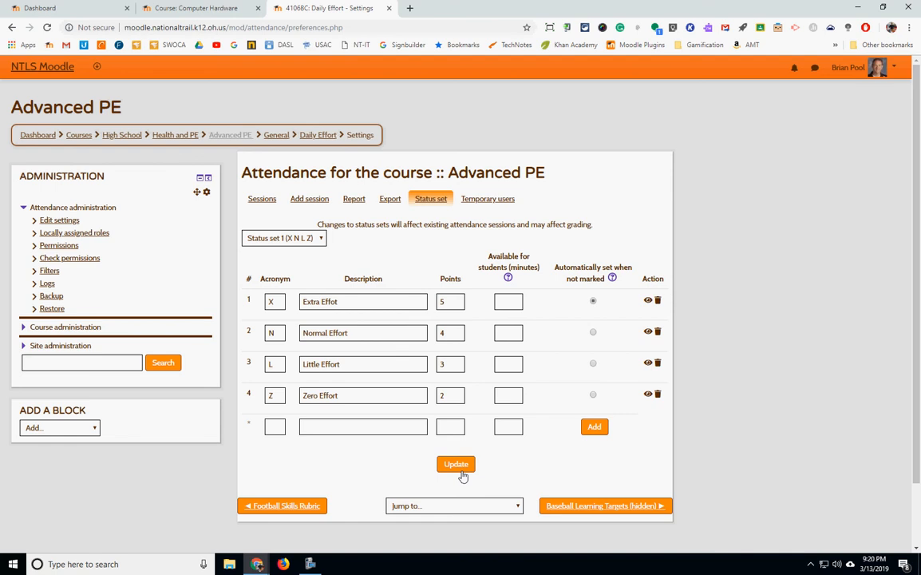
# Open the 03/13/19 session's attendance-taking page and scroll through the student list.
pyautogui.click(257, 201)
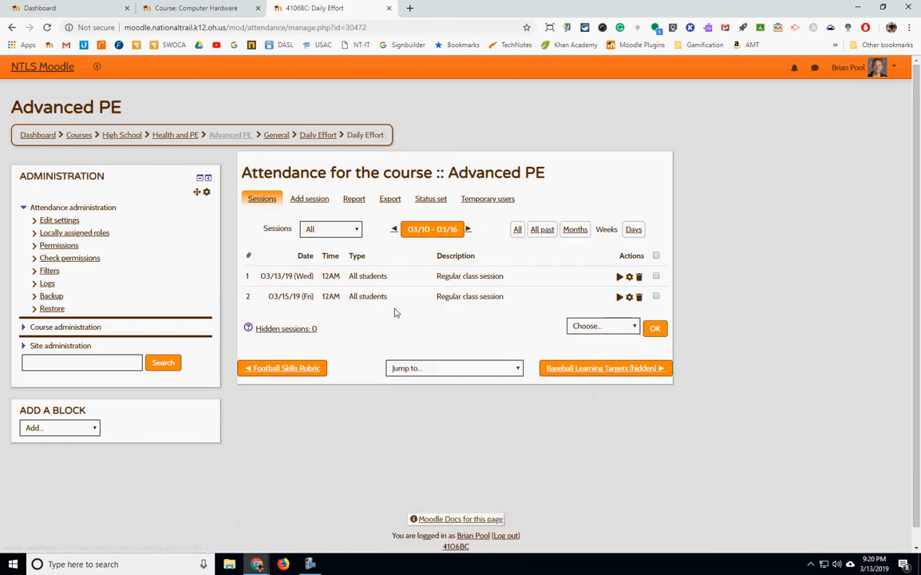
pyautogui.click(618, 275)
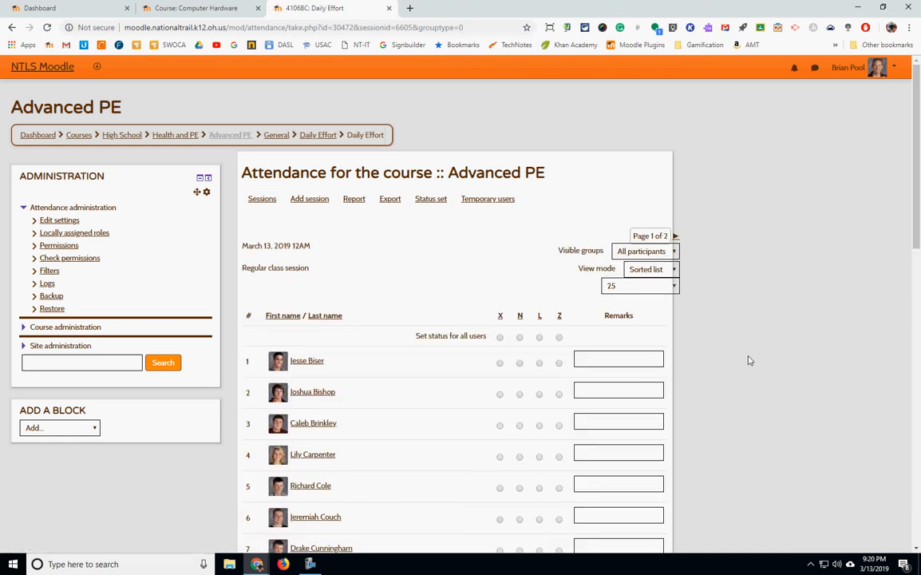
pyautogui.scroll(-2, 749, 360)
pyautogui.scroll(-7, 749, 360)
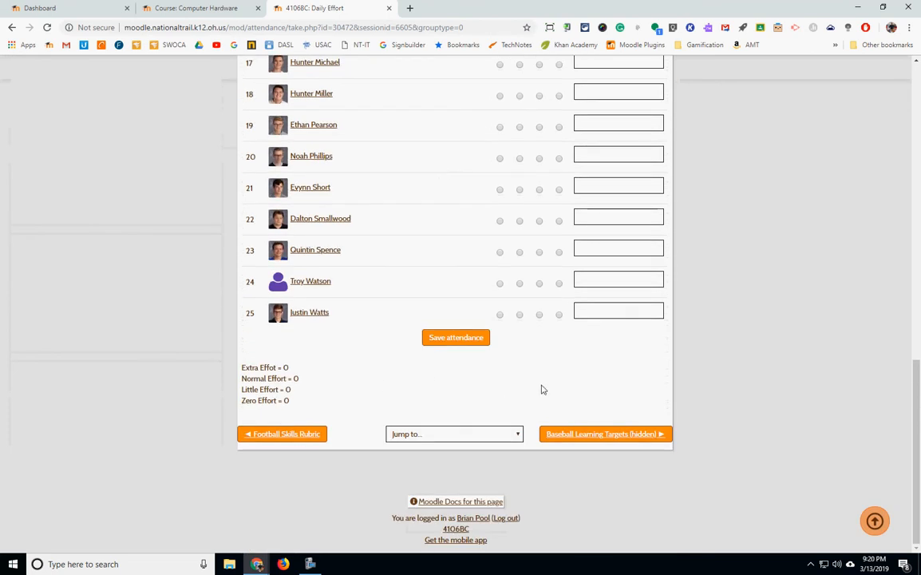
pyautogui.scroll(10, 542, 389)
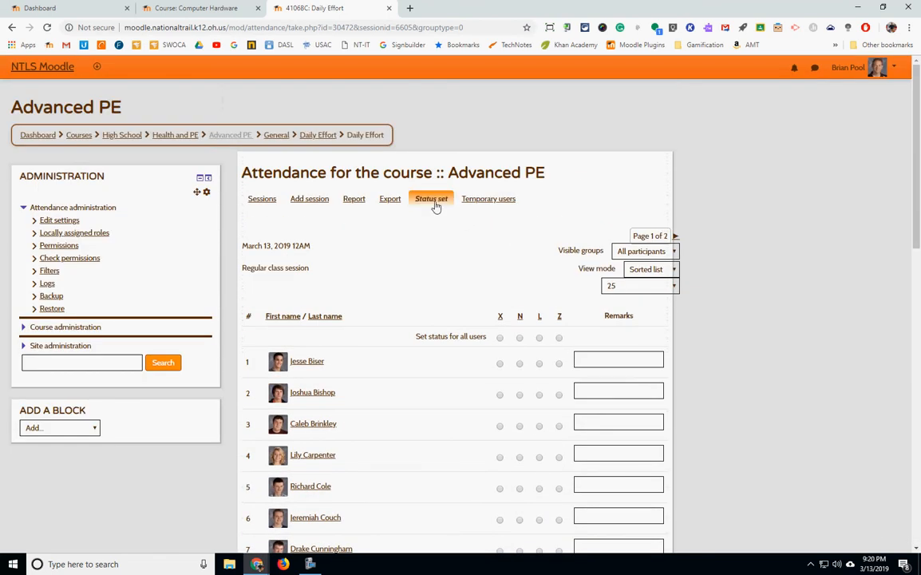
# Revisit the status set, read the help for the automatically-set option, and return to the sessions list.
pyautogui.click(433, 200)
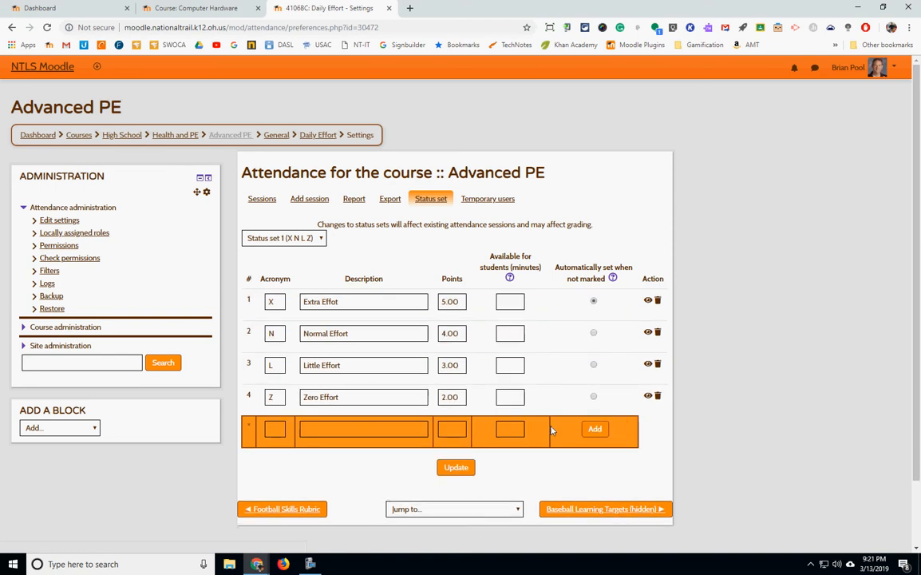
pyautogui.click(456, 466)
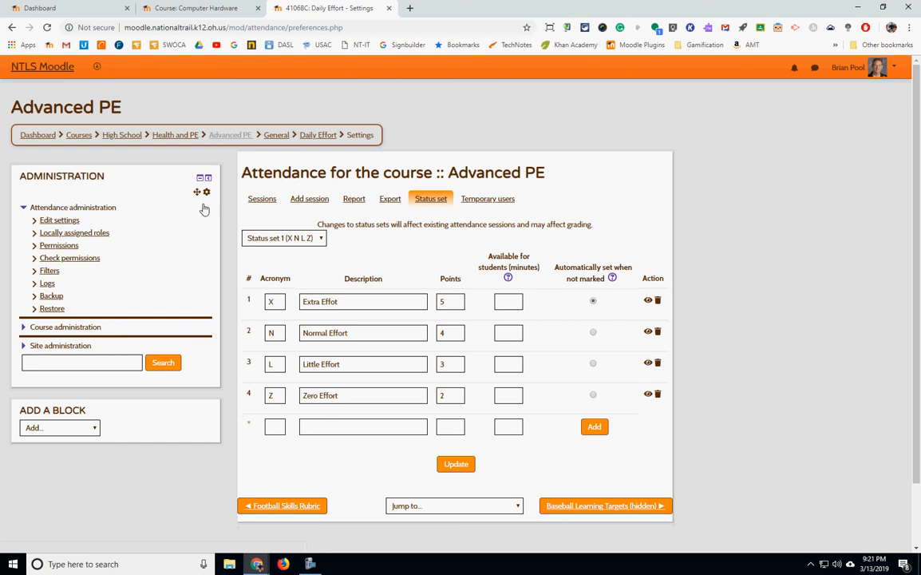
pyautogui.click(612, 279)
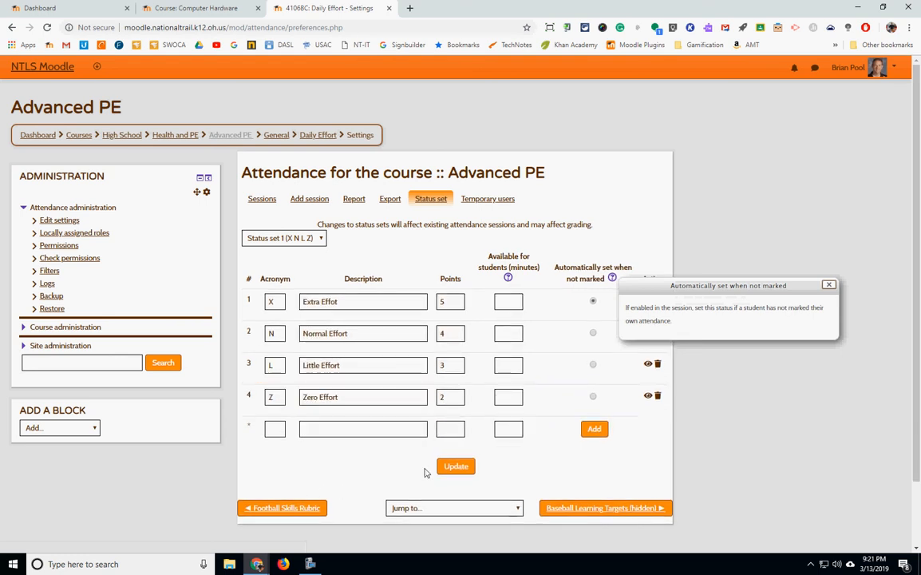
pyautogui.click(450, 467)
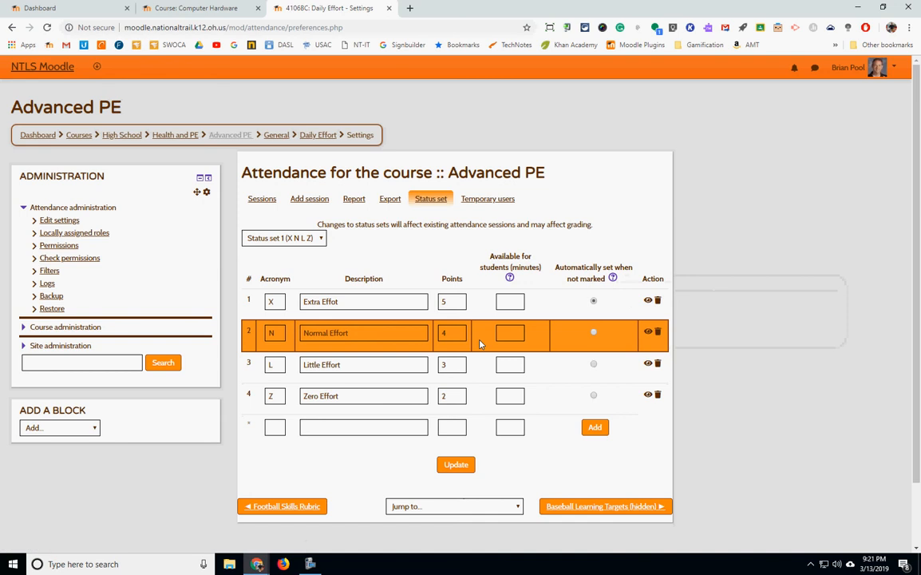
pyautogui.click(261, 198)
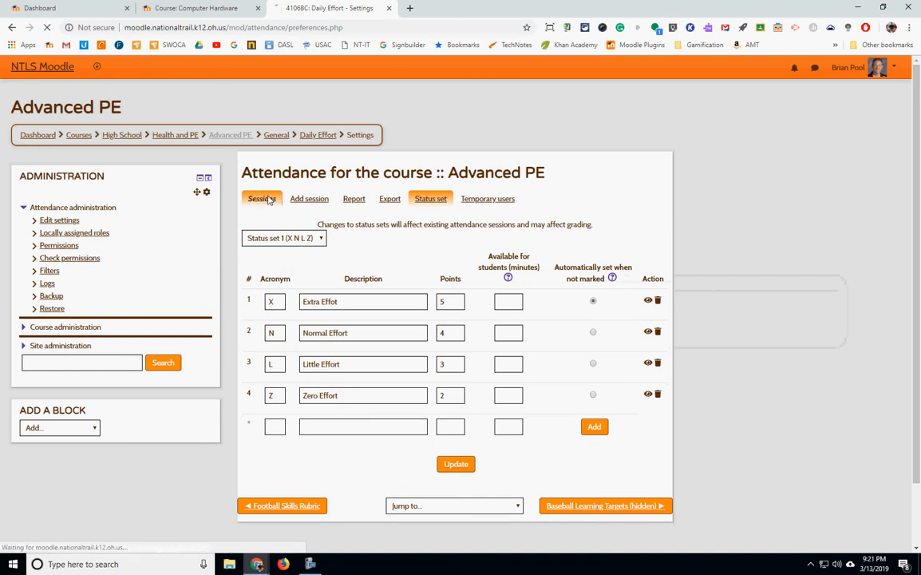
# Take attendance for the 03/13/19 session, setting all students to X and the 20th student to N, and save it.
pyautogui.click(620, 275)
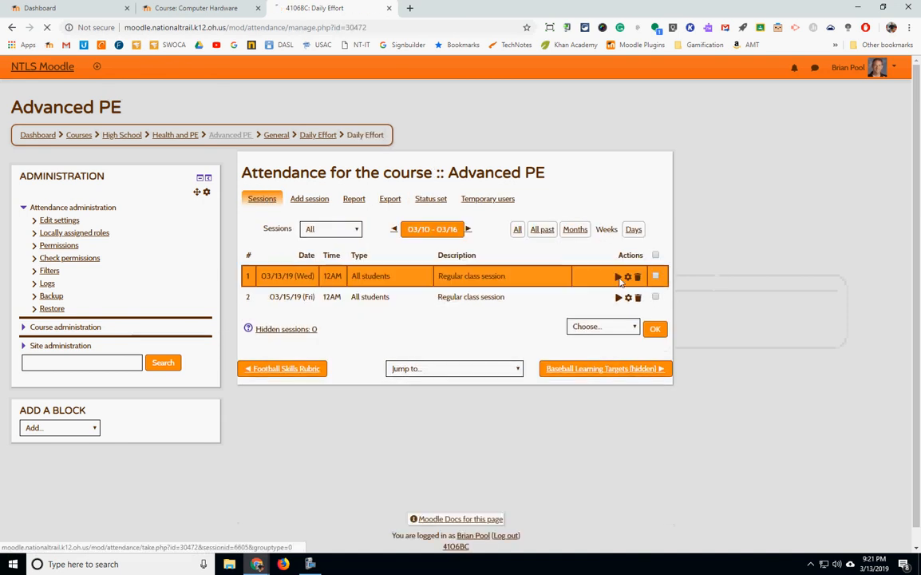
pyautogui.click(501, 317)
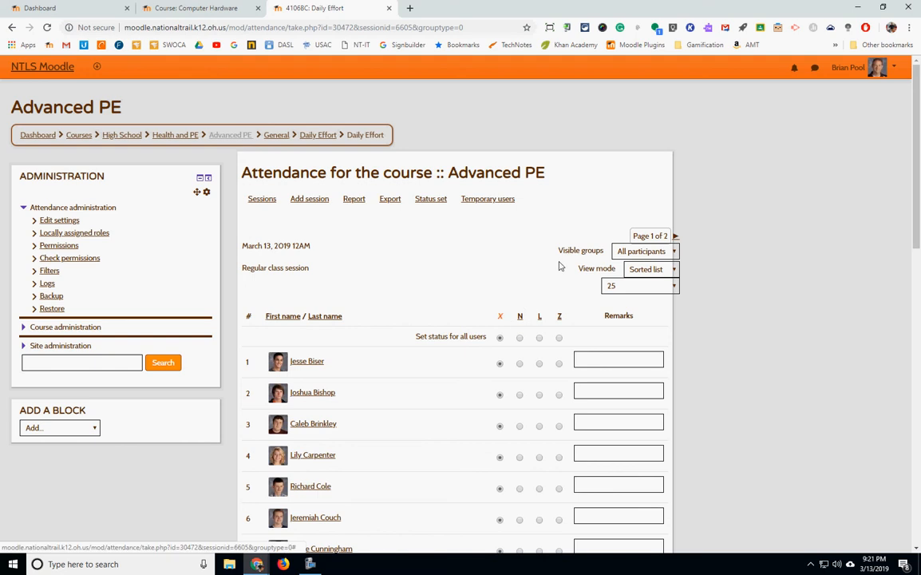
pyautogui.scroll(-8, 560, 264)
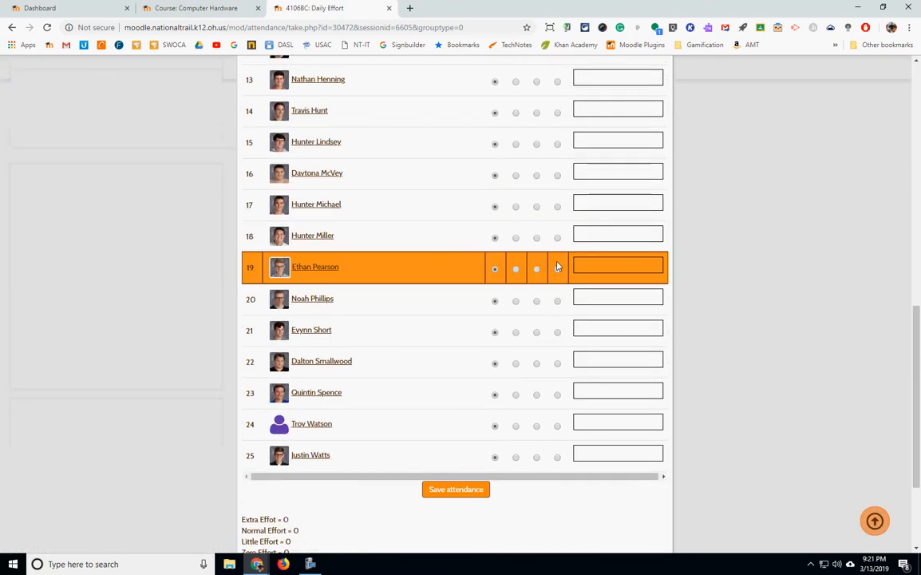
pyautogui.click(517, 303)
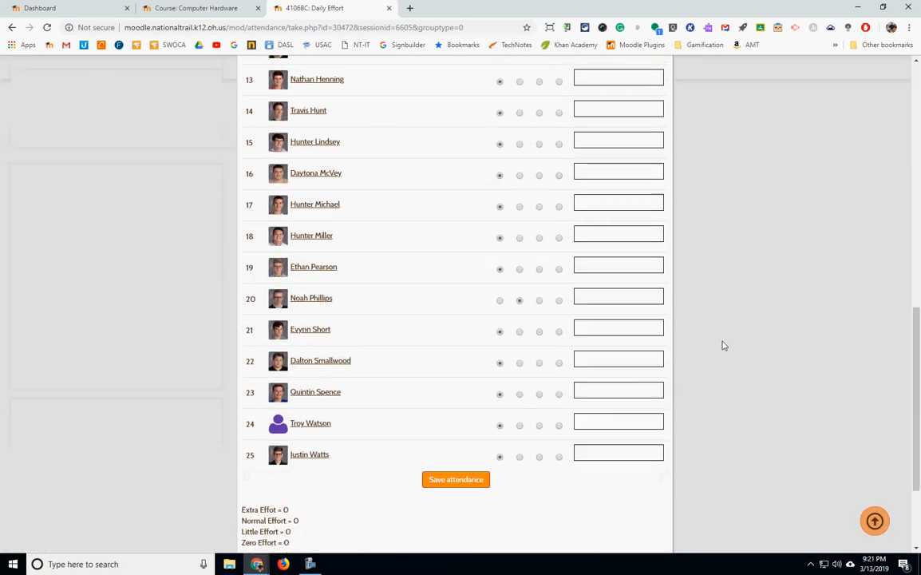
pyautogui.click(454, 480)
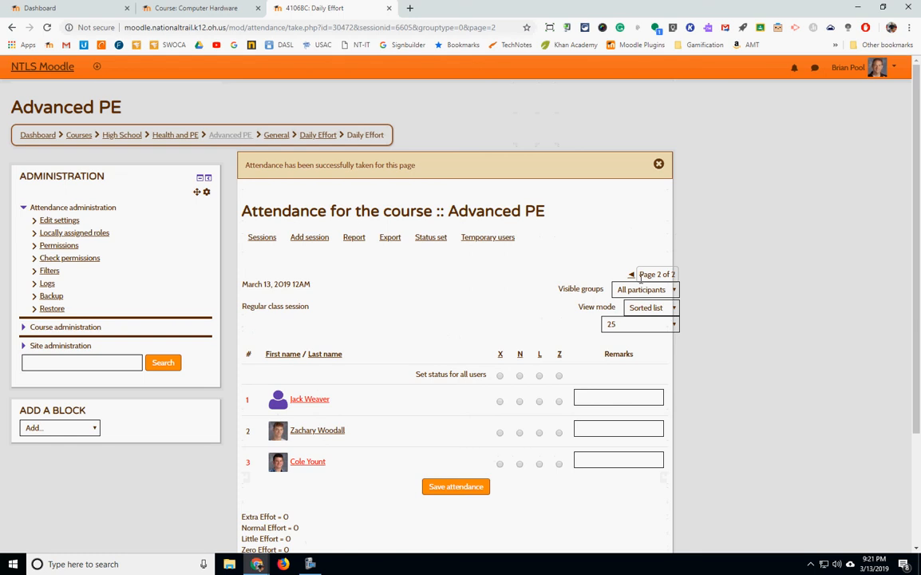
# Set every student on the second page of the 03/13/19 session to X and save attendance.
pyautogui.click(500, 353)
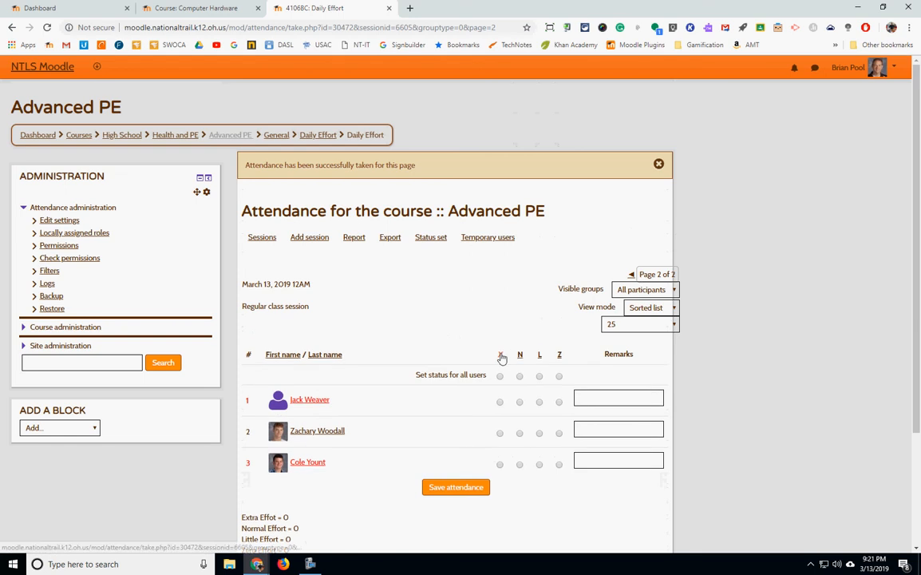
pyautogui.click(452, 490)
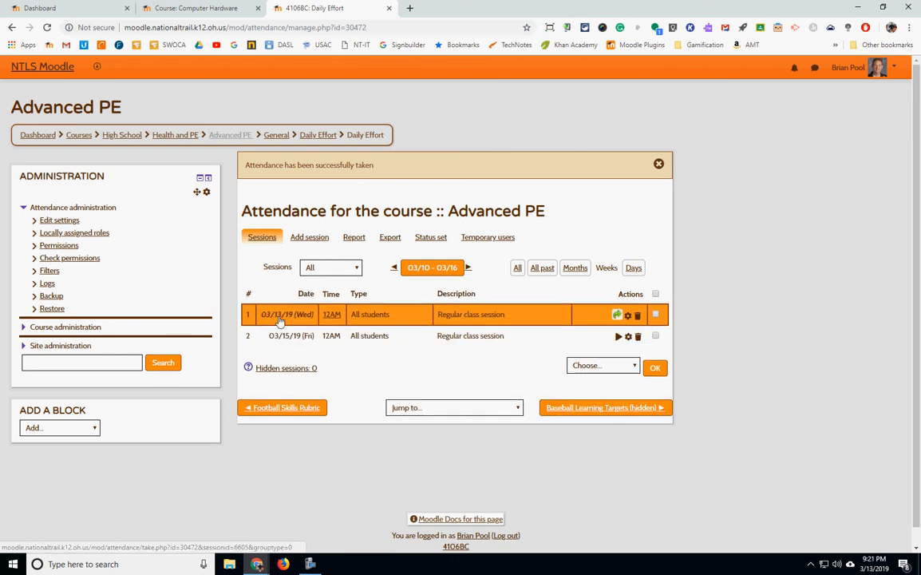
# Change the 03/13/19 session's description to Football Practive and save the session.
pyautogui.click(629, 317)
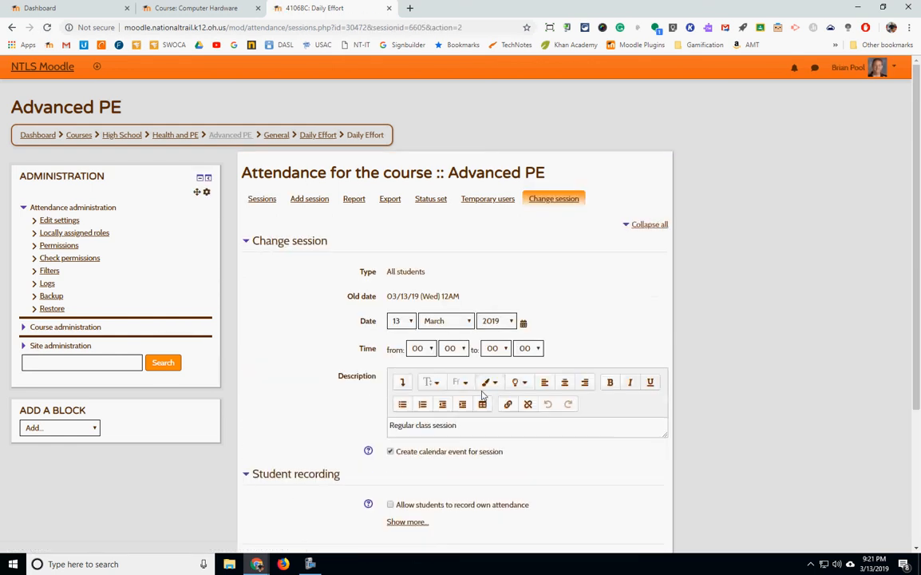
pyautogui.moveTo(481, 424); pyautogui.dragTo(355, 422)
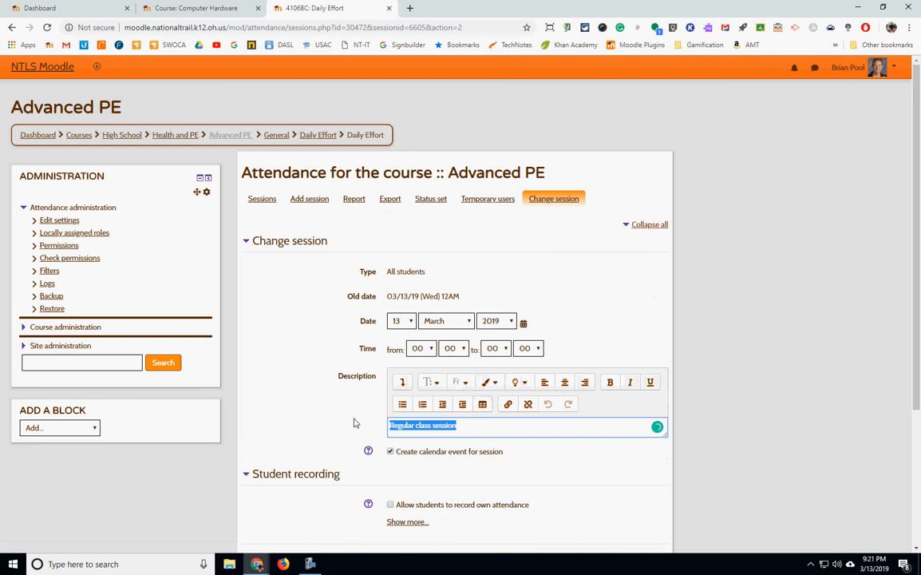
pyautogui.write('Foot')
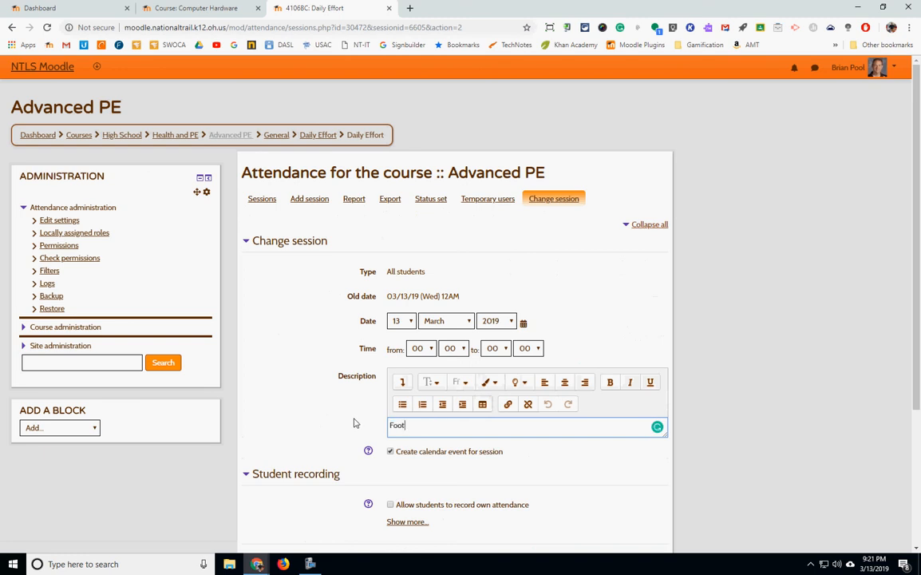
pyautogui.write('ball Practive')
pyautogui.scroll(-3, 493, 413)
pyautogui.click(400, 366)
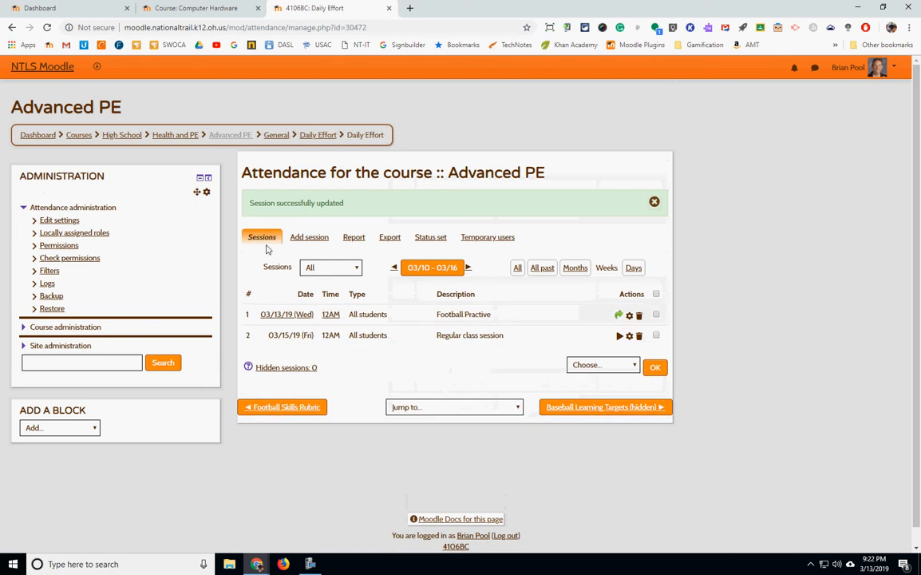
# Add a single extra session dated 13 March 2019 with default settings.
pyautogui.click(313, 238)
pyautogui.scroll(-4, 537, 268)
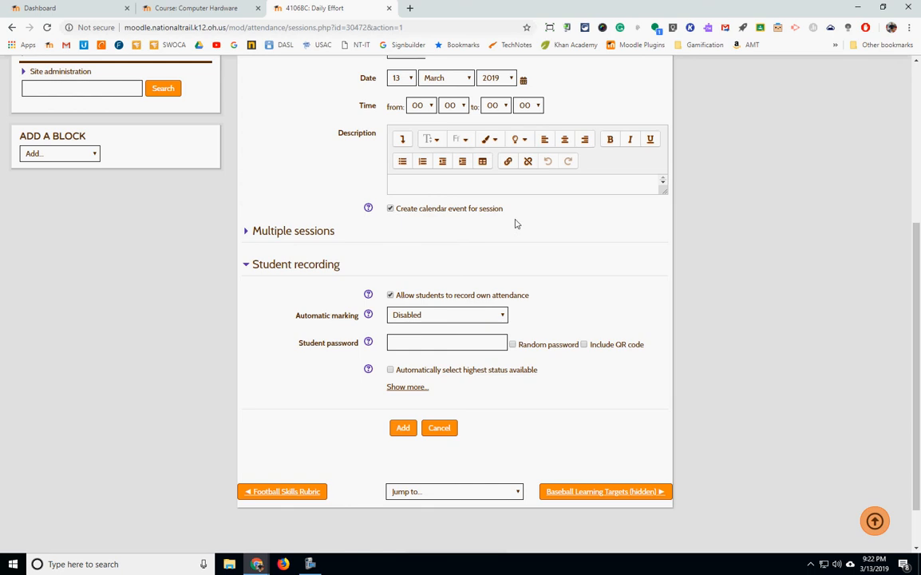
pyautogui.scroll(2, 515, 223)
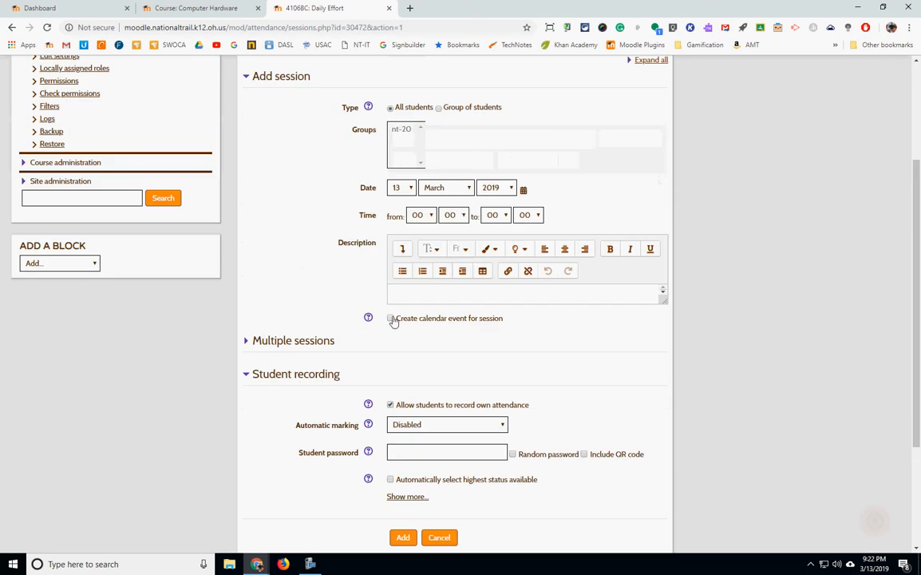
pyautogui.click(403, 538)
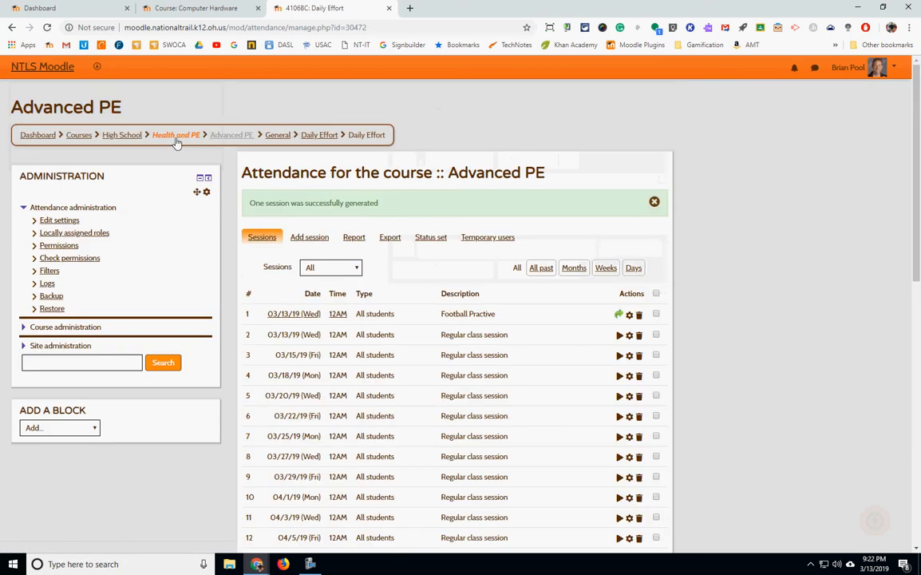
# Go to the Advanced PE course page and add a Calendar block.
pyautogui.click(176, 135)
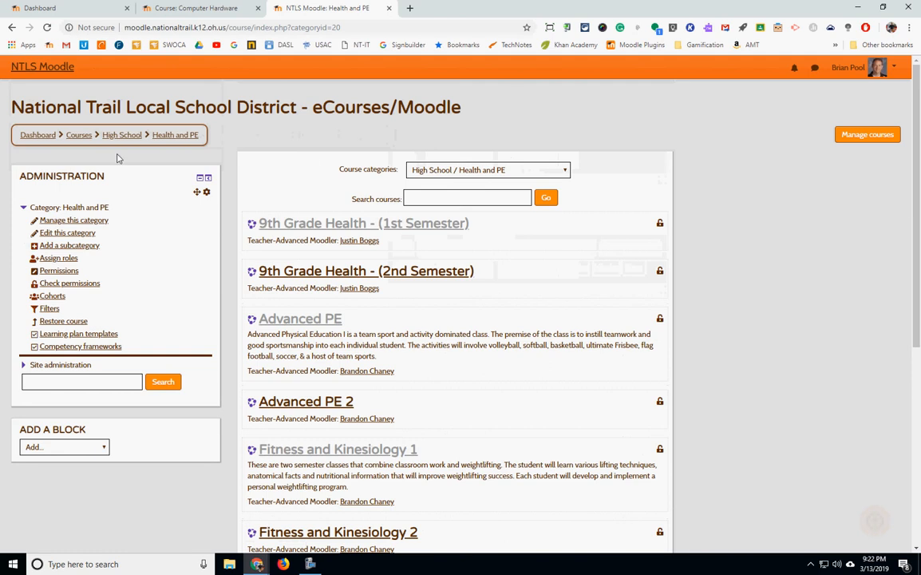
pyautogui.click(11, 27)
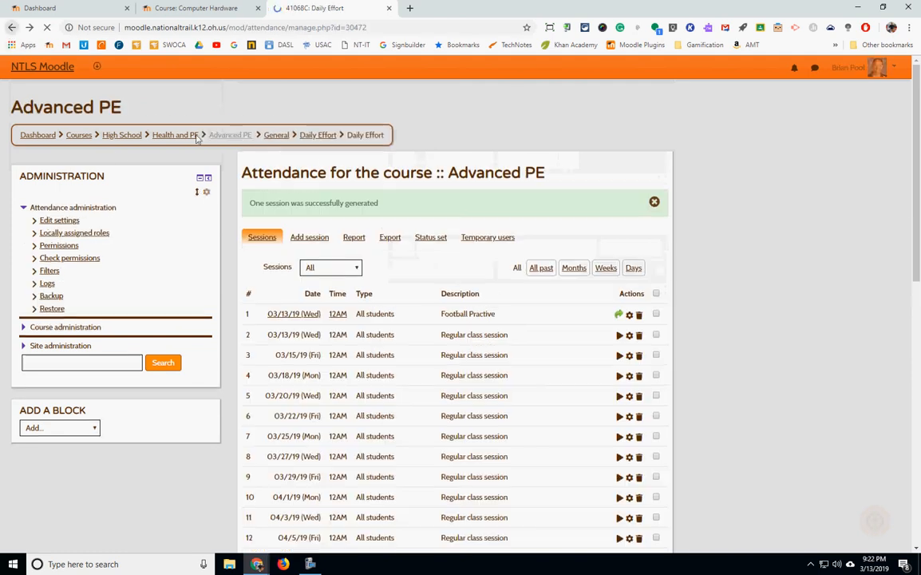
pyautogui.click(237, 140)
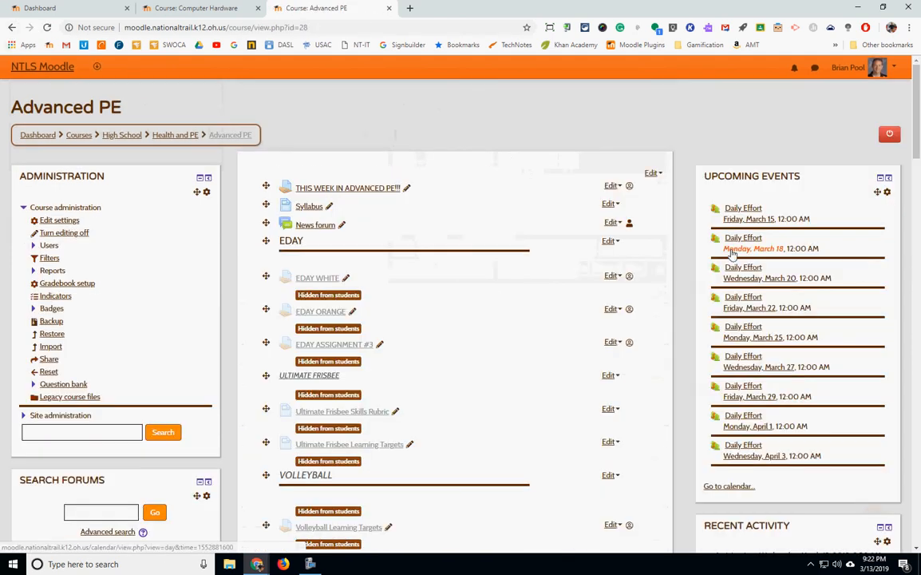
pyautogui.scroll(-5, 792, 275)
pyautogui.scroll(5, 791, 275)
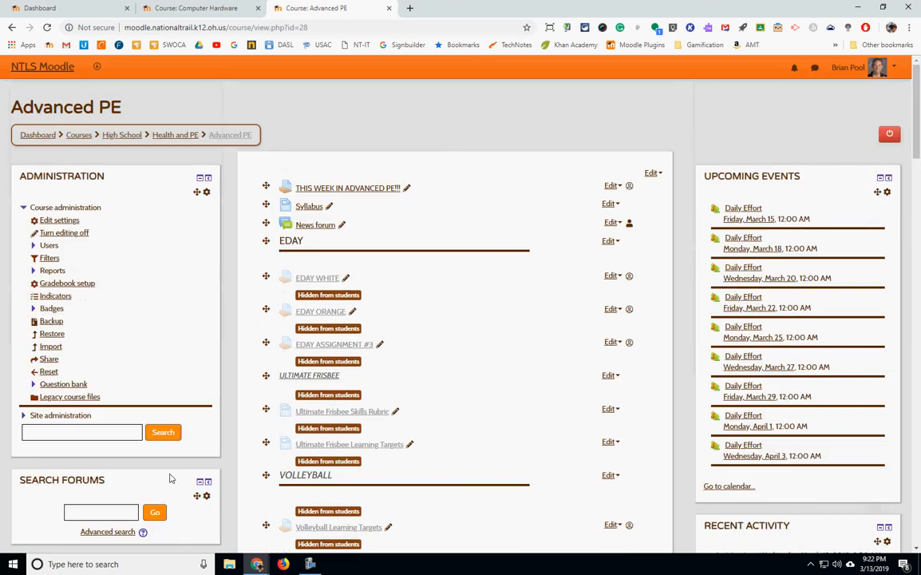
pyautogui.scroll(-3, 266, 394)
pyautogui.click(99, 421)
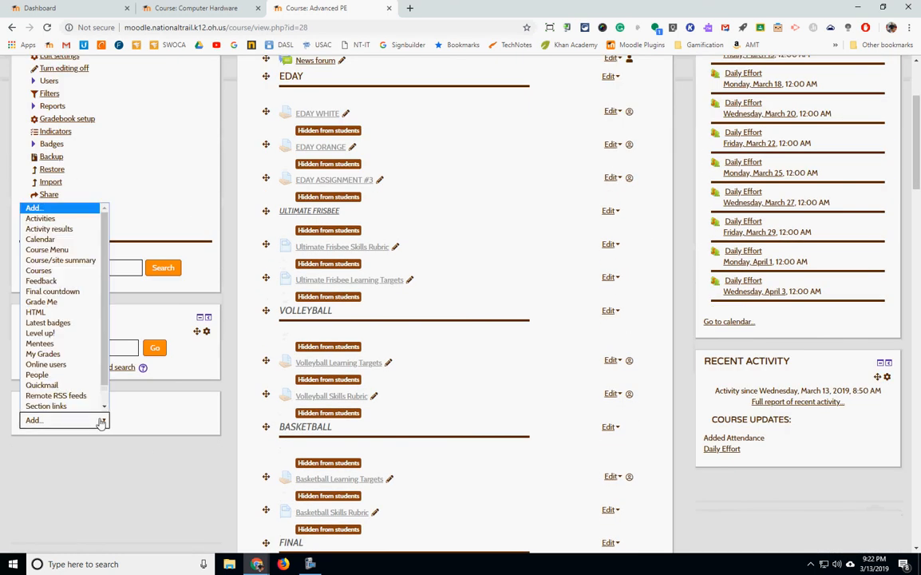
pyautogui.click(44, 241)
# Move the Calendar block to the top of the right column, above Upcoming Events.
pyautogui.scroll(-7, 154, 350)
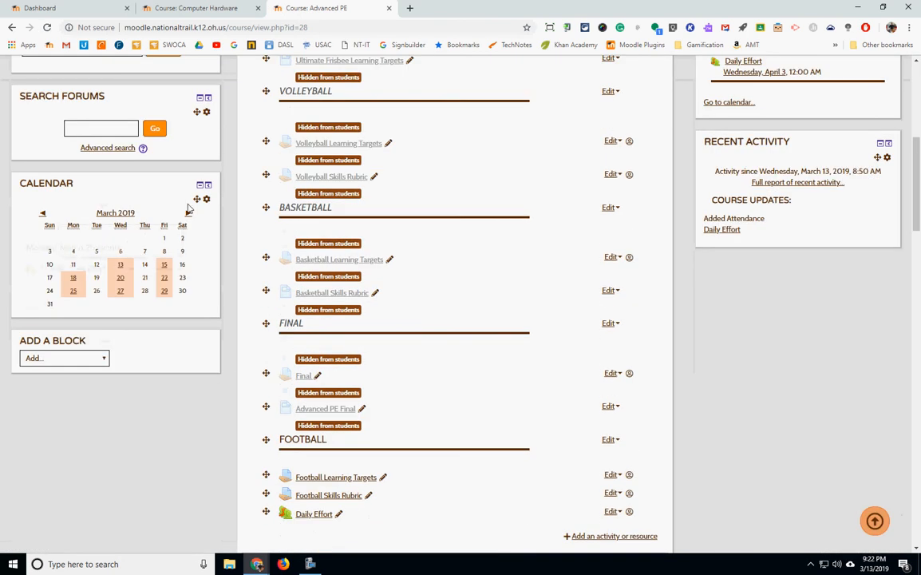
pyautogui.moveTo(196, 200); pyautogui.dragTo(861, 177)
pyautogui.scroll(4, 862, 192)
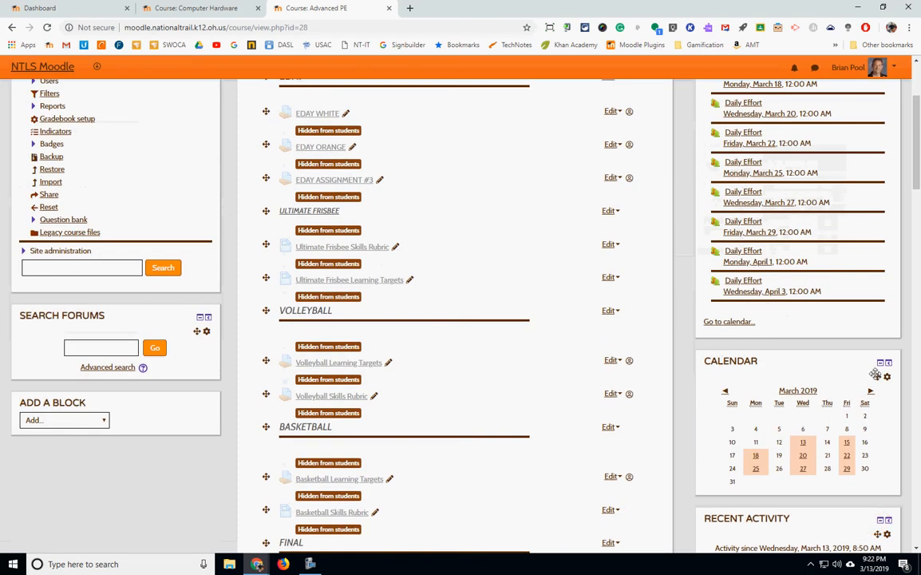
pyautogui.moveTo(877, 377); pyautogui.dragTo(853, 189)
pyautogui.scroll(4, 797, 196)
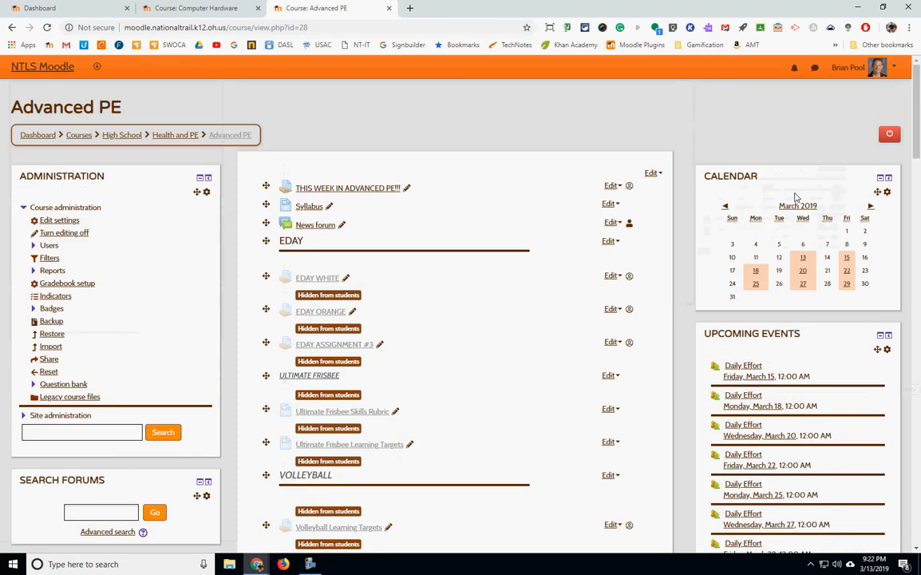
# Open the Daily Effort activity's attendance report in Summary view.
pyautogui.scroll(-4, 796, 198)
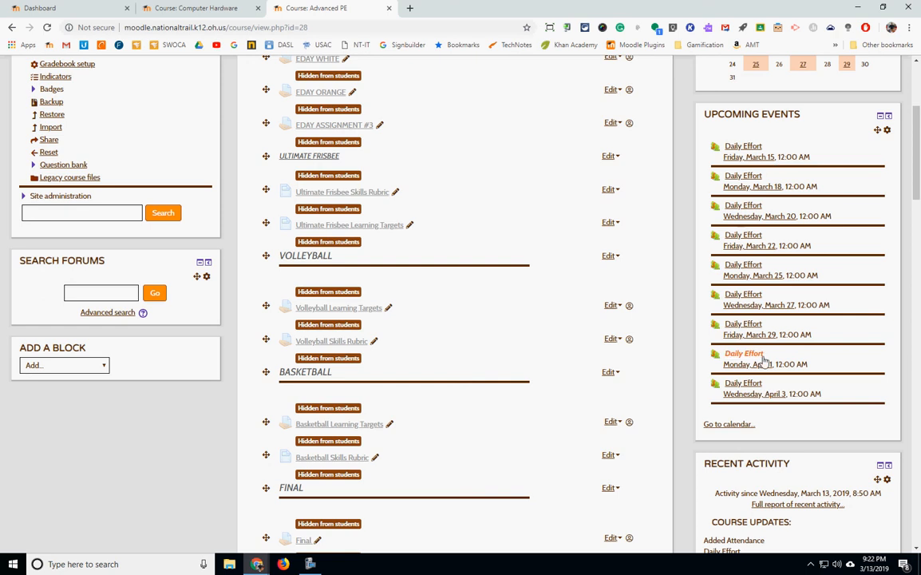
pyautogui.scroll(5, 761, 167)
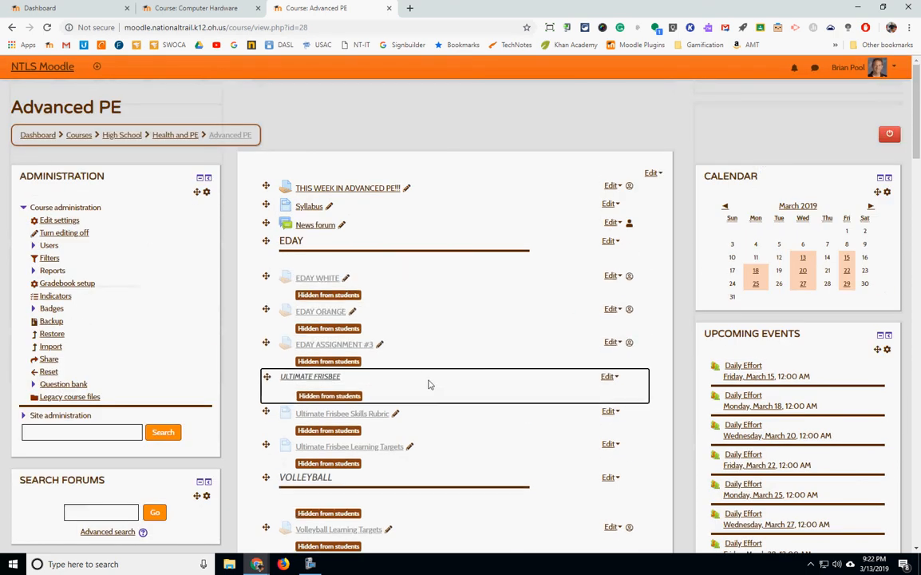
pyautogui.scroll(-10, 429, 383)
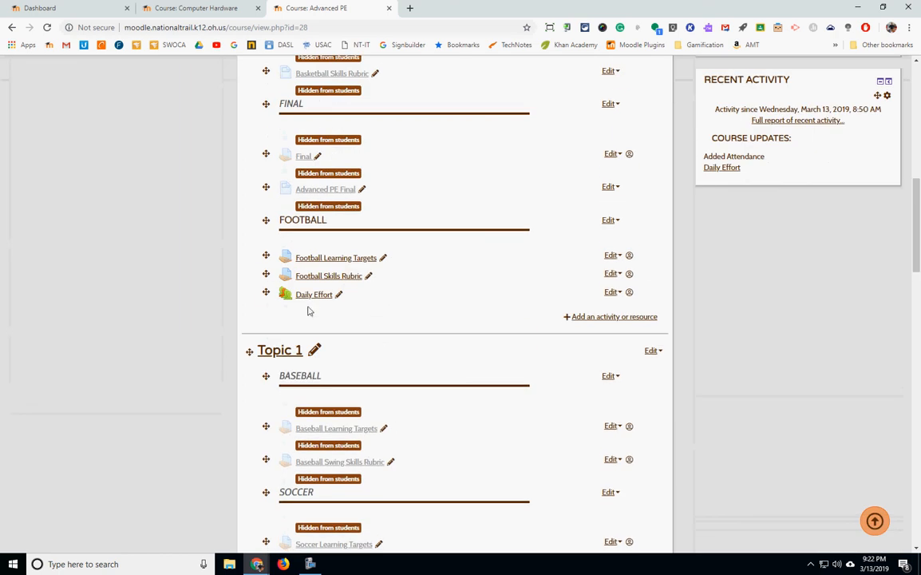
pyautogui.click(310, 295)
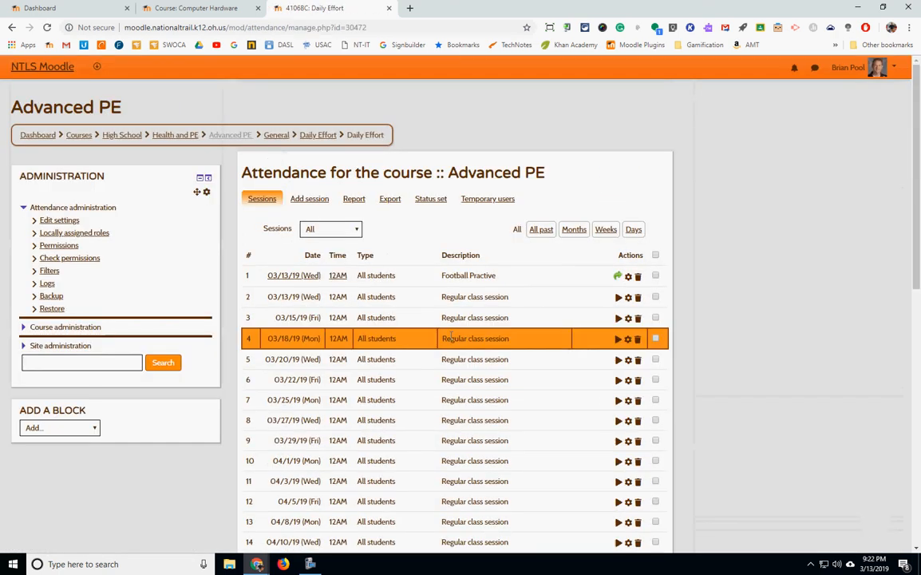
pyautogui.click(354, 202)
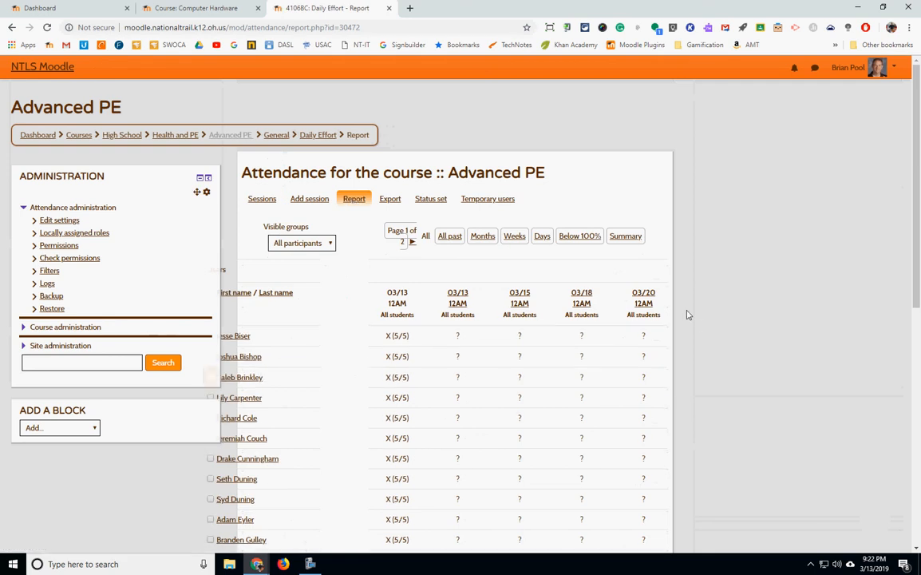
pyautogui.click(626, 237)
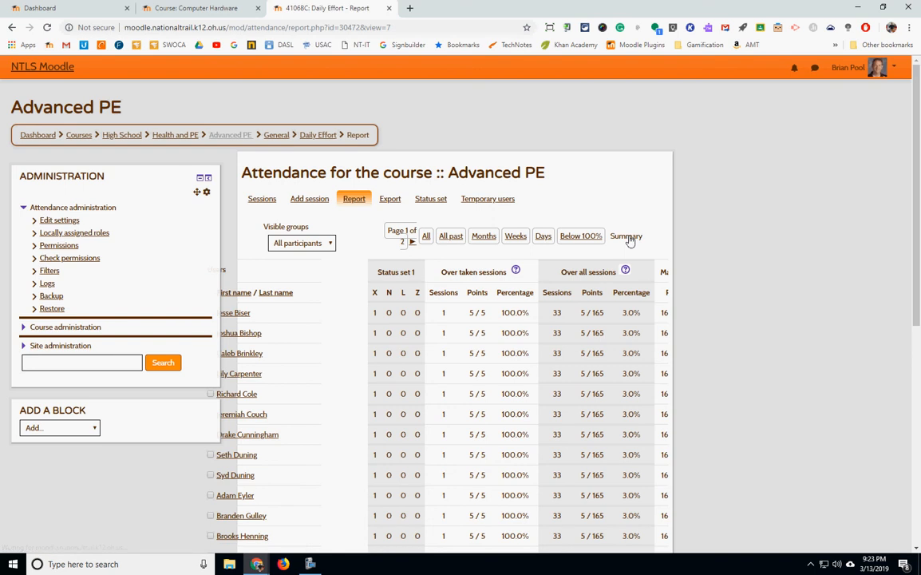
# Scroll through the summary report to review each student's status counts, points and percentages.
pyautogui.scroll(-3, 774, 371)
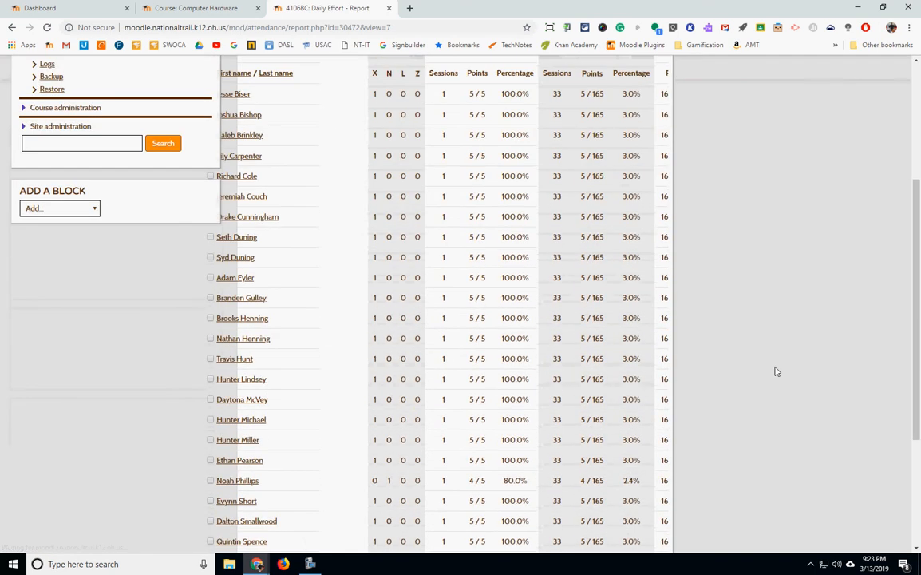
pyautogui.scroll(3, 774, 371)
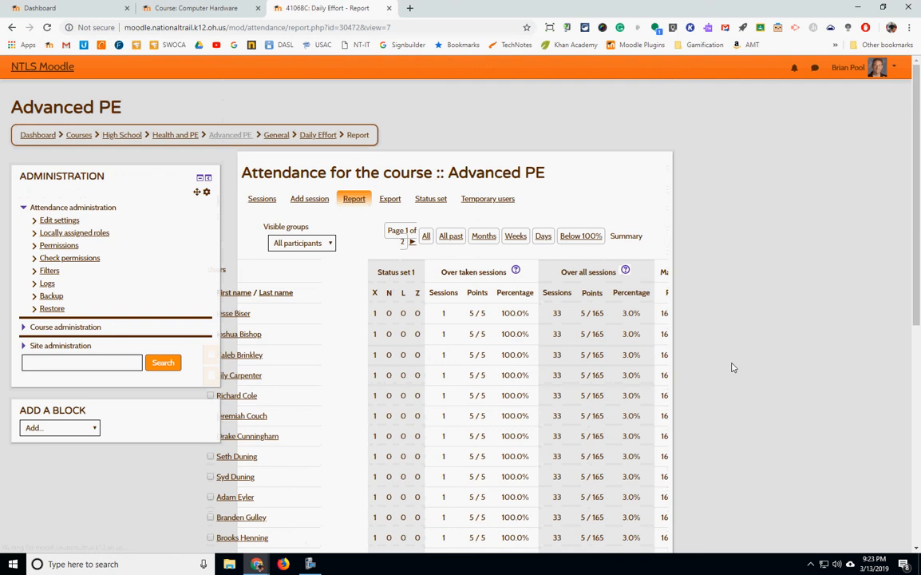
pyautogui.scroll(-2, 703, 335)
pyautogui.scroll(1, 702, 335)
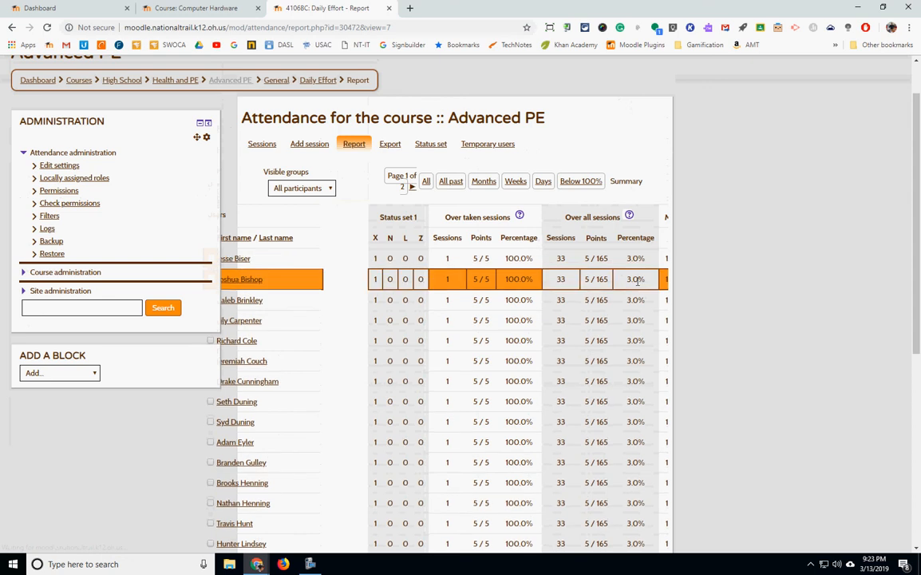
pyautogui.scroll(-8, 603, 274)
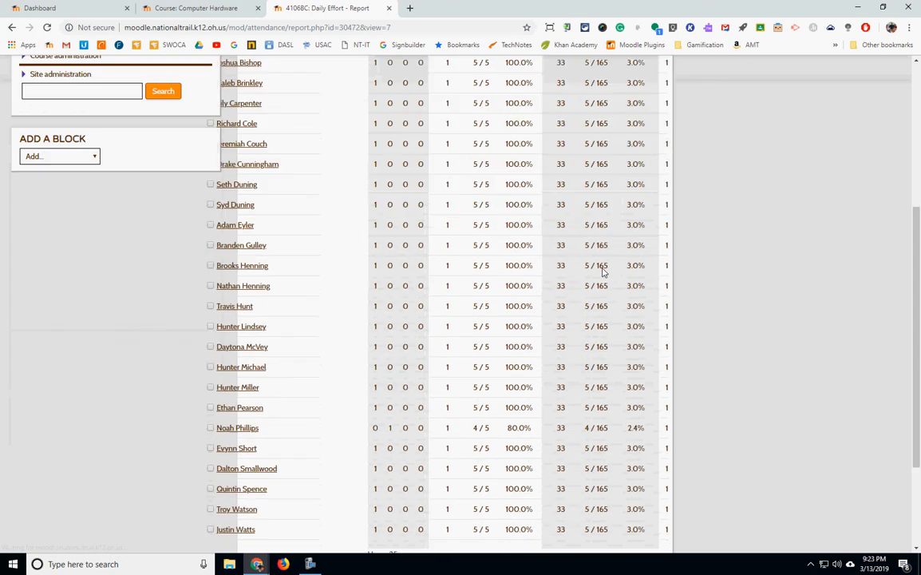
pyautogui.scroll(5, 598, 345)
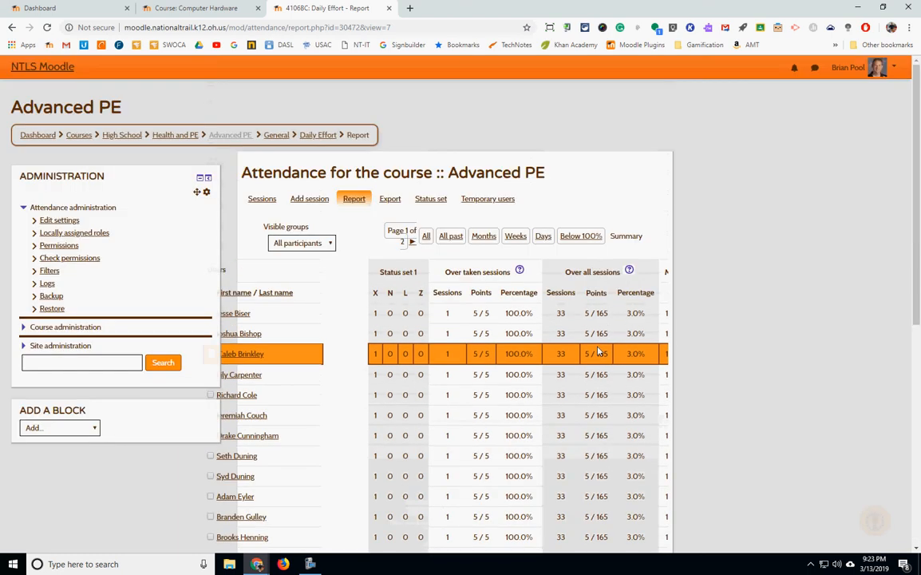